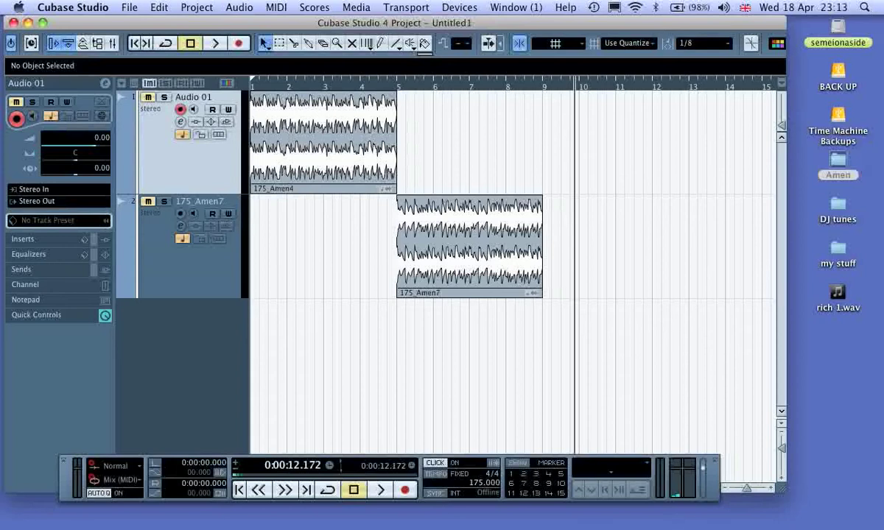
# Span the locators from bar 1 to bar 9 with snap enabled and the quantize grid set to 1/1.
pyautogui.moveTo(251, 79); pyautogui.dragTo(623, 79)
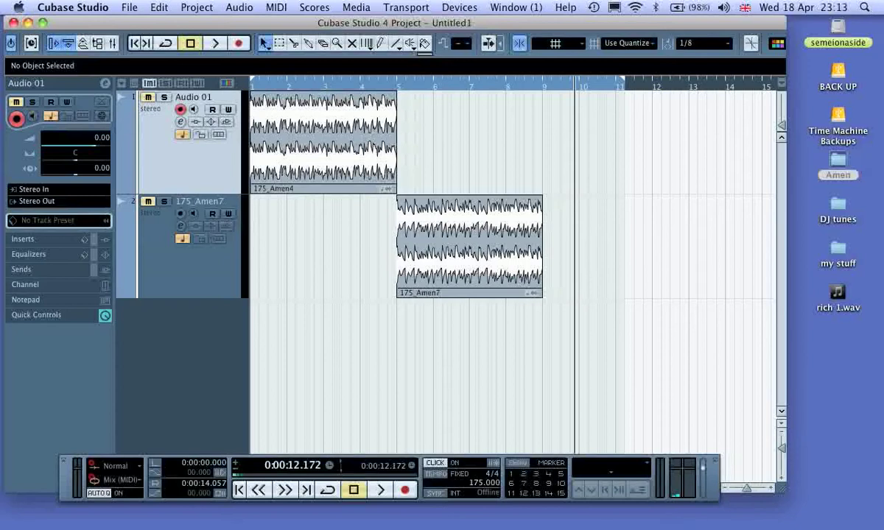
pyautogui.moveTo(623, 80); pyautogui.dragTo(596, 79)
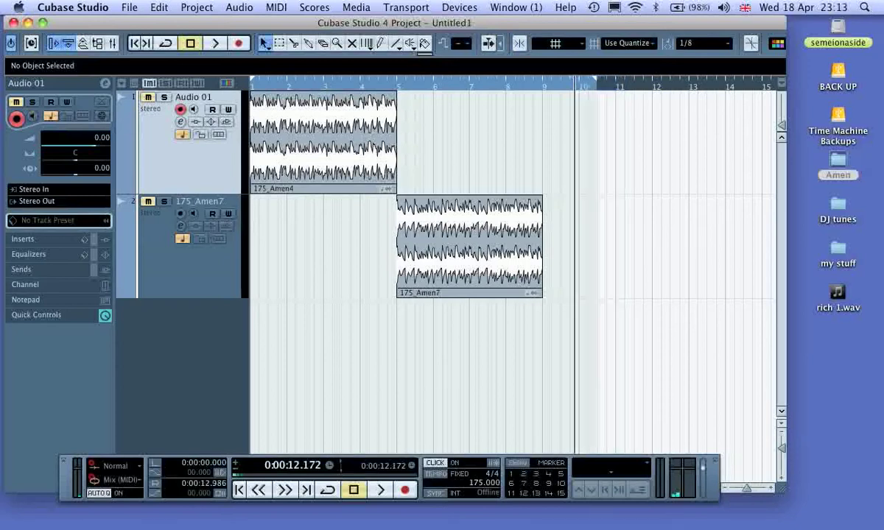
pyautogui.click(520, 43)
pyautogui.moveTo(577, 79); pyautogui.dragTo(554, 80)
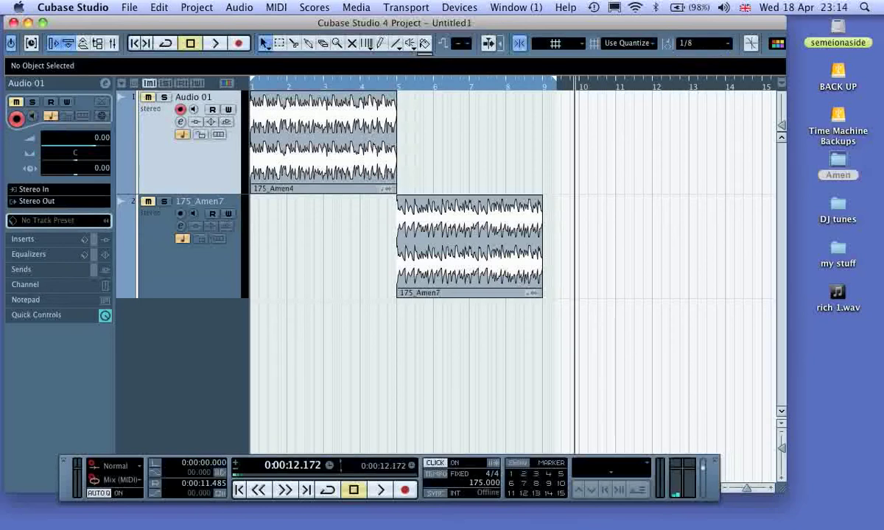
pyautogui.click(704, 42)
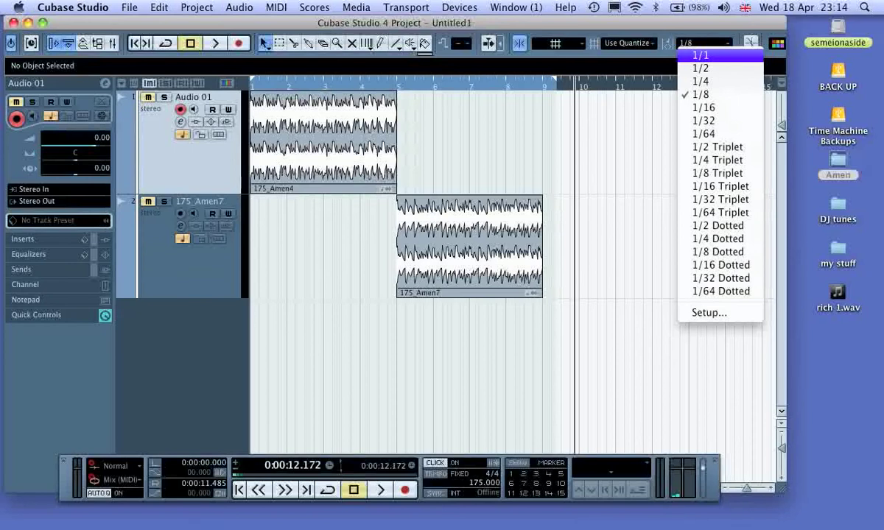
pyautogui.click(701, 55)
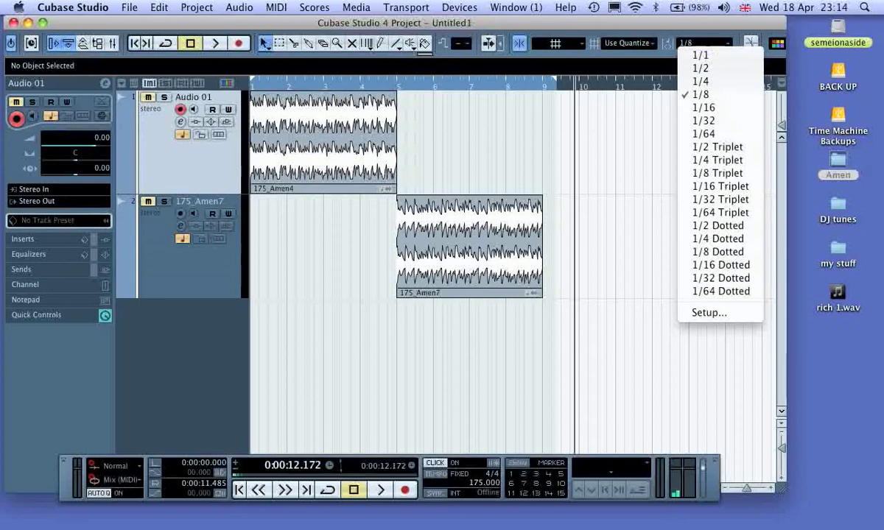
pyautogui.moveTo(556, 80)
pyautogui.mouseDown()
pyautogui.moveTo(544, 80)
pyautogui.moveTo(687, 79)
pyautogui.moveTo(509, 80)
pyautogui.moveTo(543, 79)
pyautogui.mouseUp()
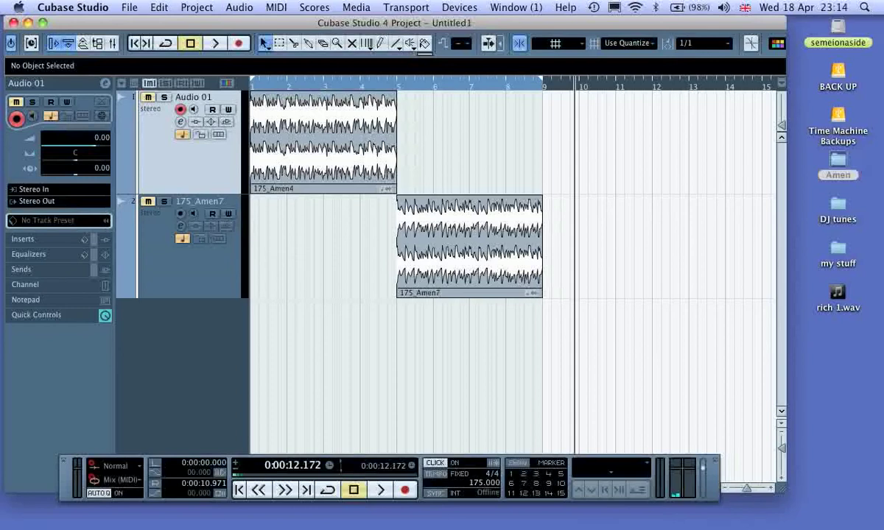
# Move the left locator past the right one, and restore the locator range to bars 1 through 9.
pyautogui.moveTo(252, 79); pyautogui.dragTo(652, 79)
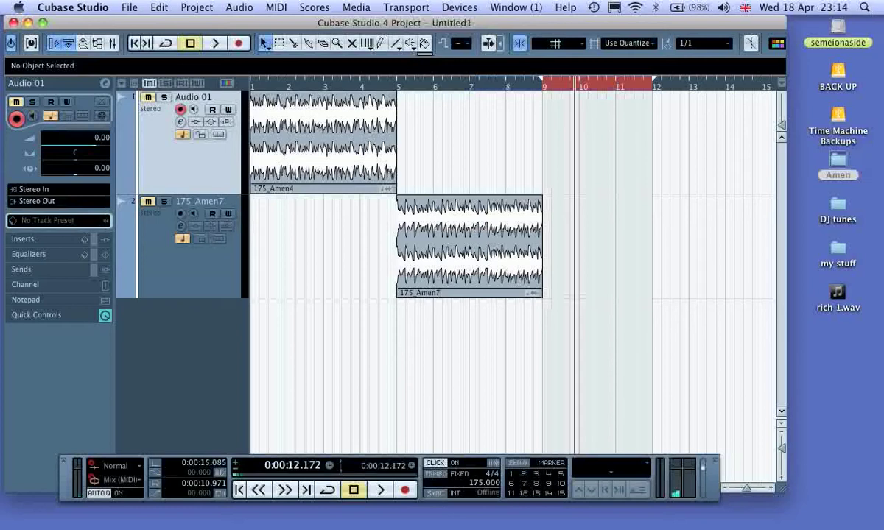
pyautogui.moveTo(542, 79); pyautogui.dragTo(251, 79)
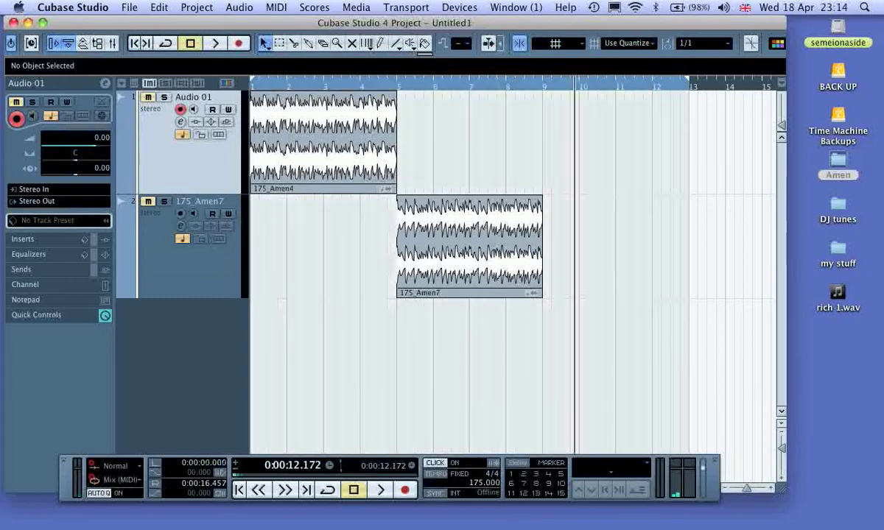
pyautogui.moveTo(688, 79); pyautogui.dragTo(543, 78)
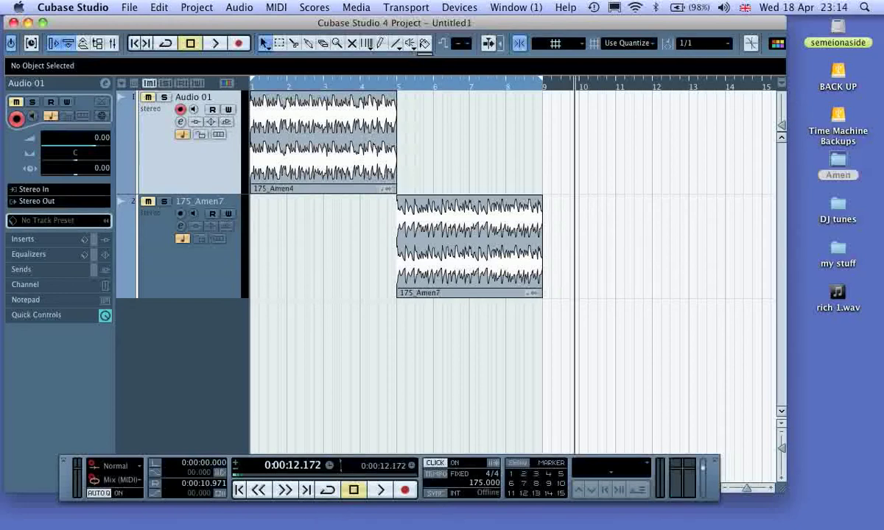
# Turn on cycle mode and audition the looped range from the project start, stopping playback at the end.
pyautogui.click(328, 490)
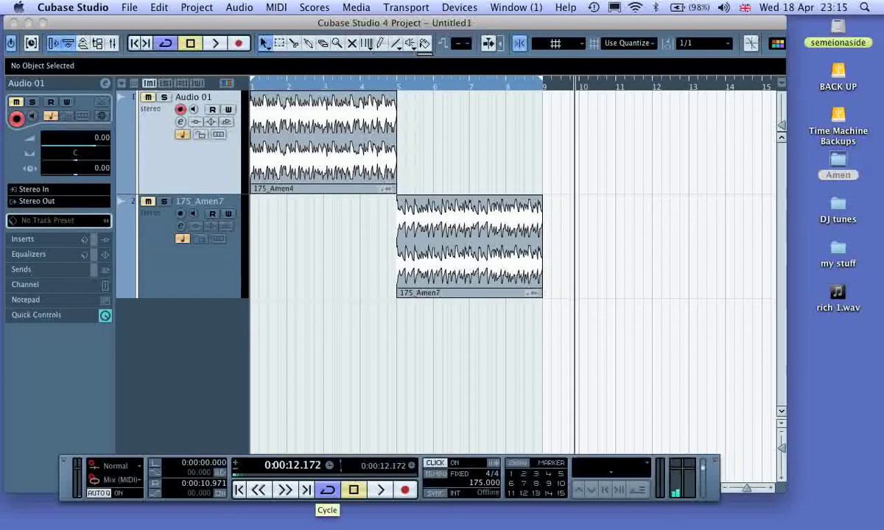
pyautogui.click(381, 490)
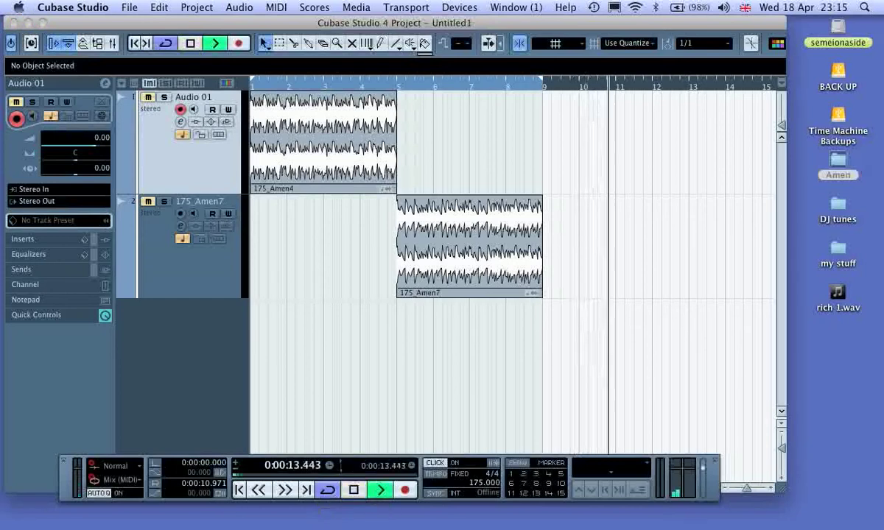
pyautogui.press('space')
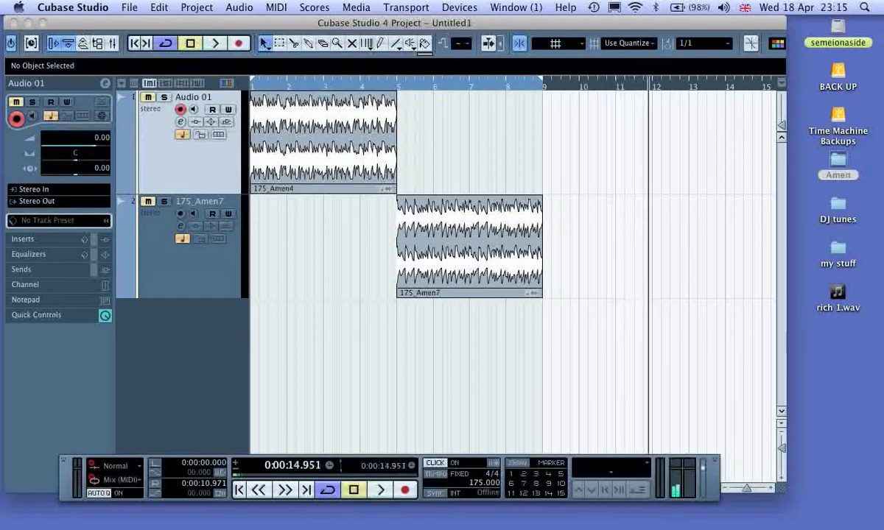
pyautogui.press('.')
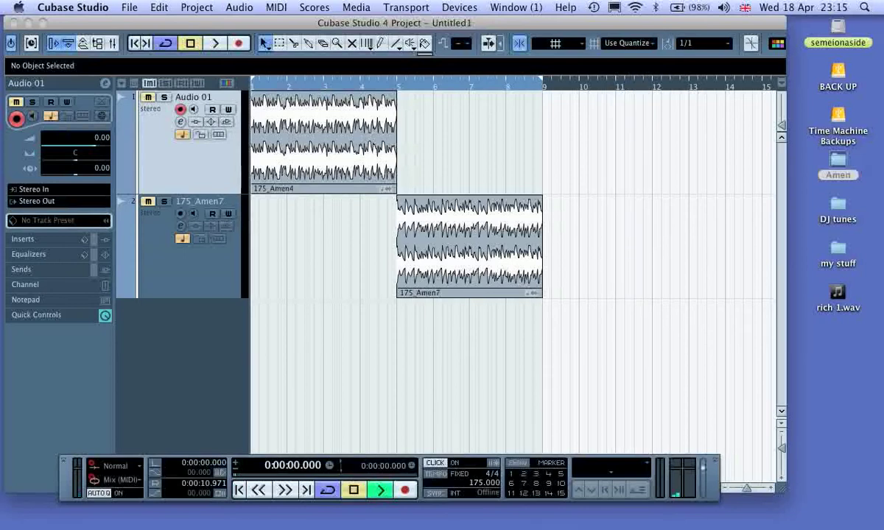
pyautogui.click(381, 490)
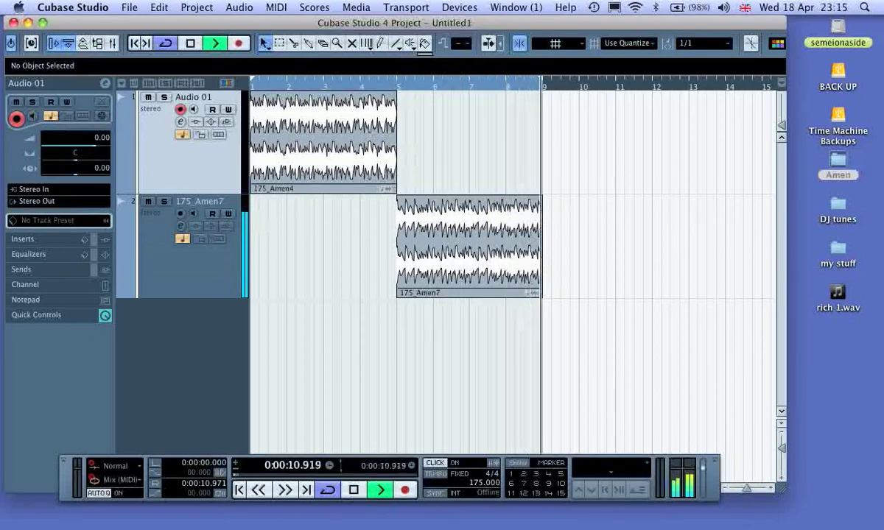
pyautogui.press('space')
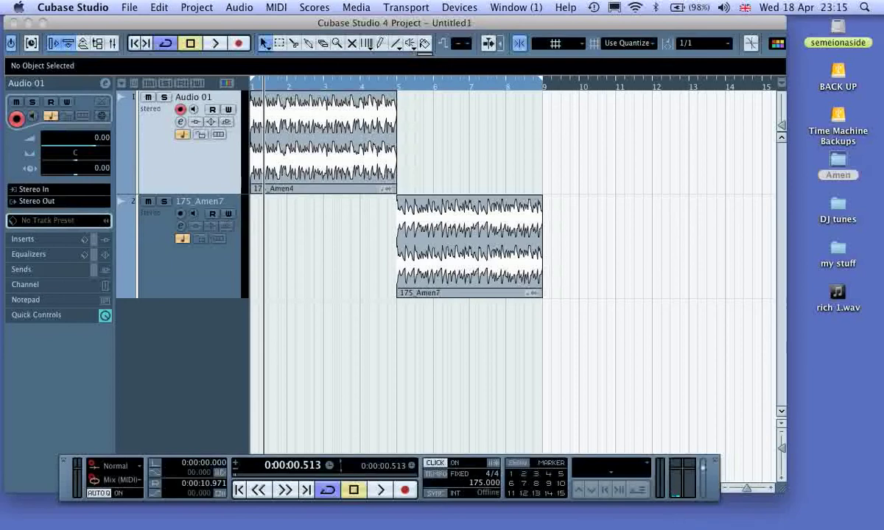
# Split the 175_Amen4 event at bars 2 and 3 and the 175_Amen7 event at bars 6 and 7.
pyautogui.press('3')
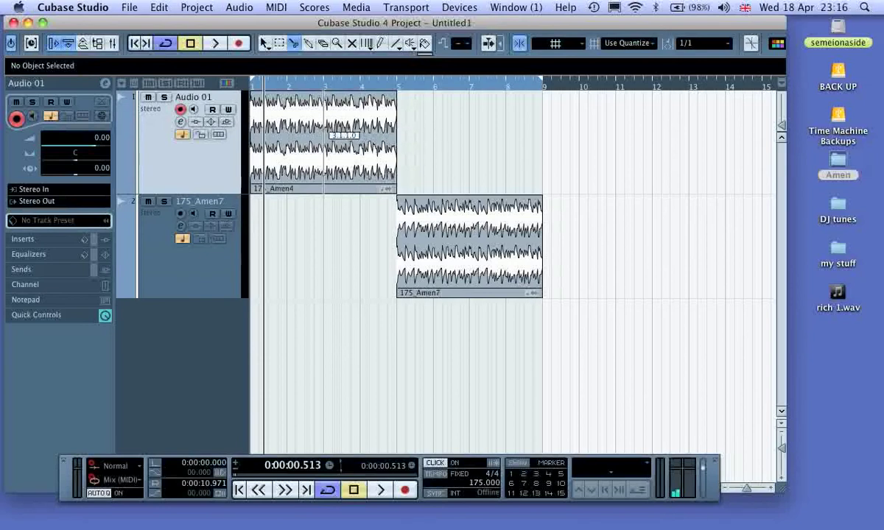
pyautogui.click(288, 136)
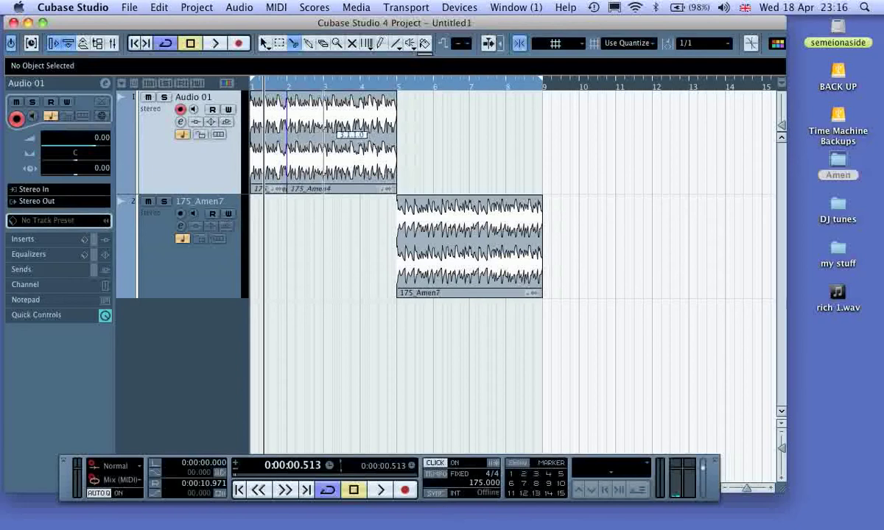
pyautogui.click(324, 135)
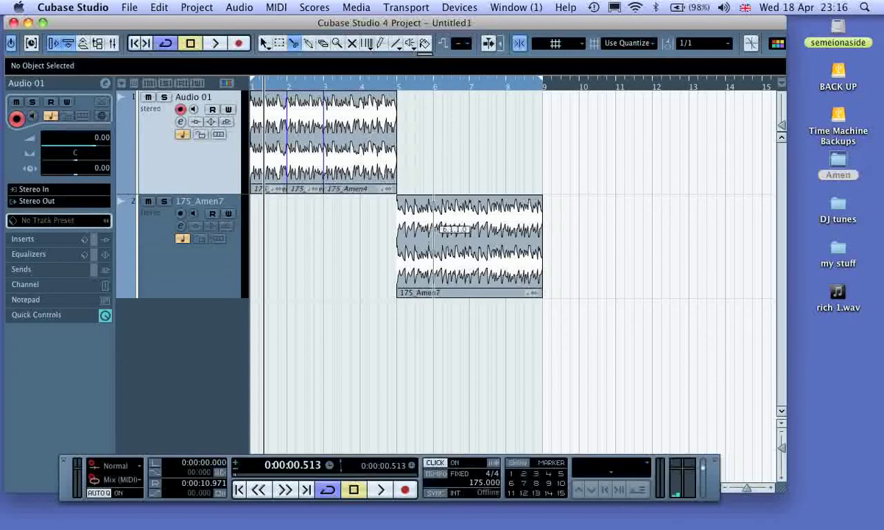
pyautogui.click(435, 232)
pyautogui.click(470, 230)
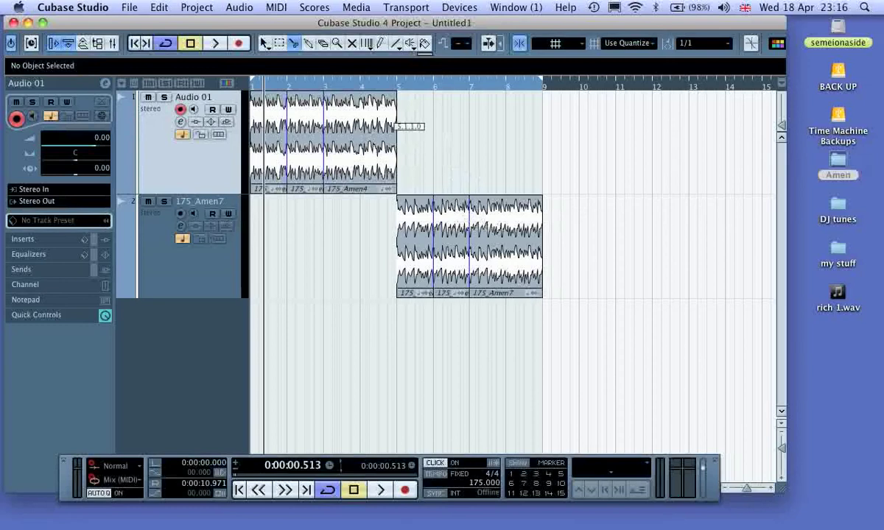
# With Normal Sizing selection, move the bar 2 slice of 175_Amen4 to bar 6 and the bar 6 slice of 175_Amen7 to bar 2.
pyautogui.click(265, 42)
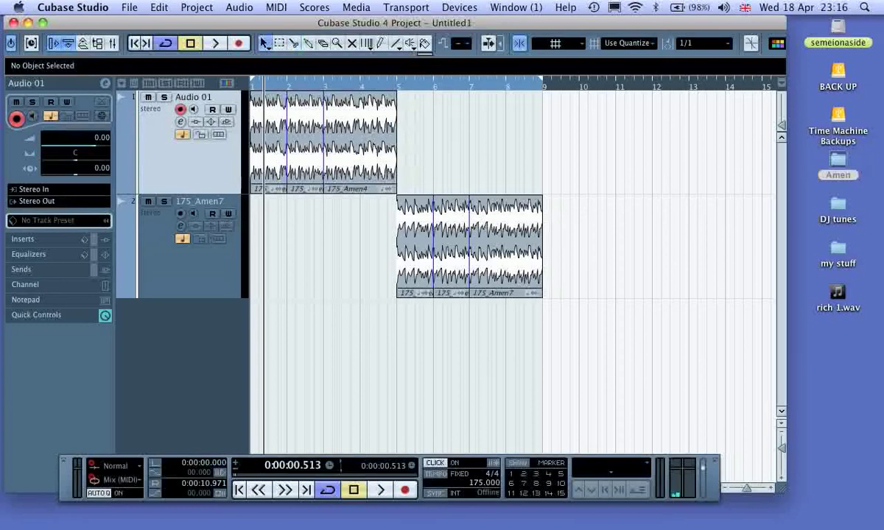
pyautogui.click(265, 43)
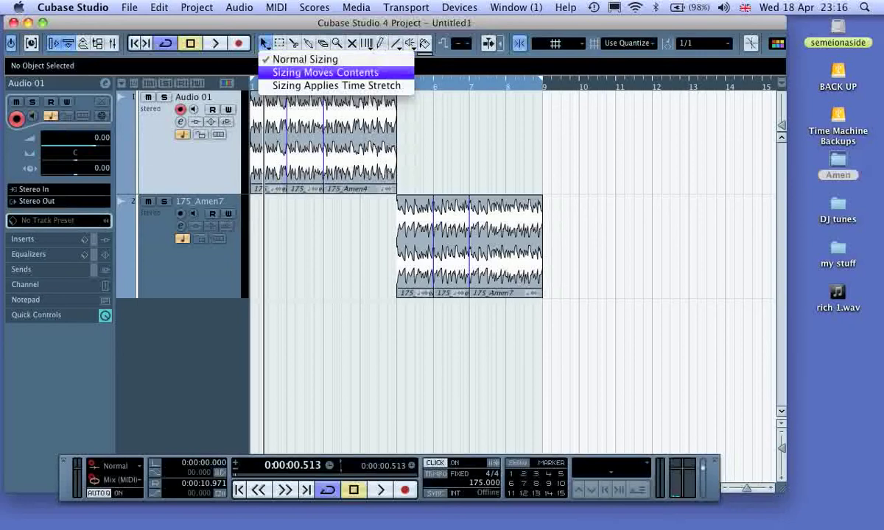
pyautogui.click(305, 59)
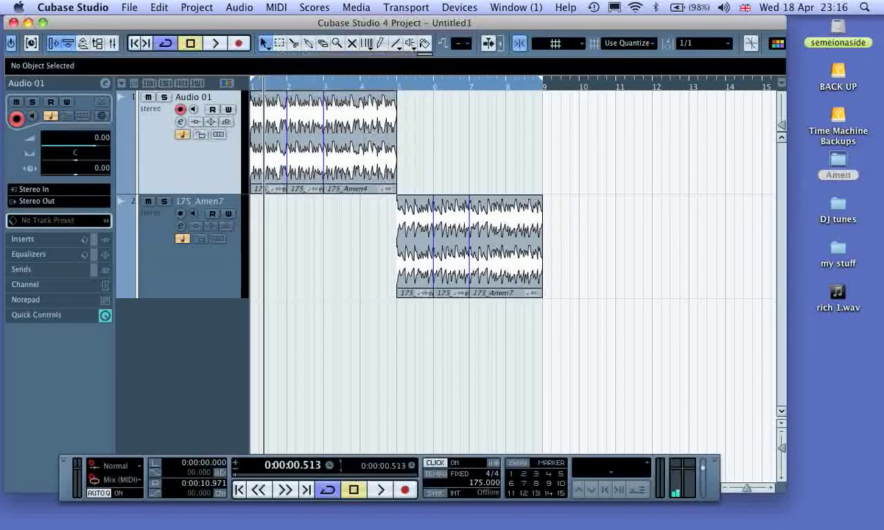
pyautogui.moveTo(292, 129); pyautogui.dragTo(442, 133)
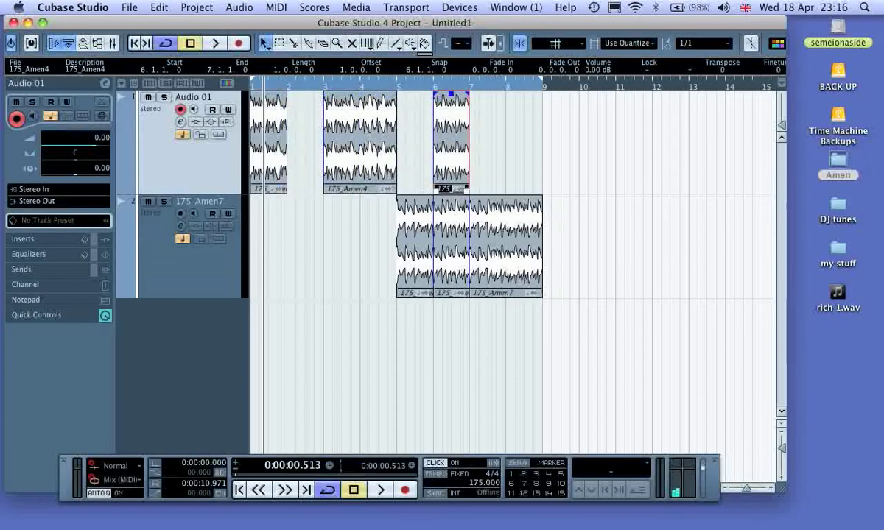
pyautogui.moveTo(451, 243); pyautogui.dragTo(304, 243)
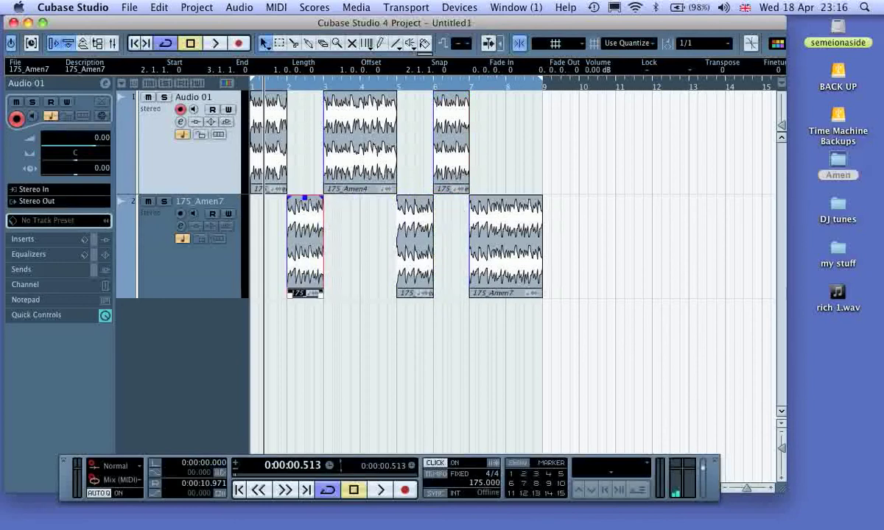
# Audition the rearranged slices from the project start, stop playback, and turn off the metronome click.
pyautogui.click(239, 490)
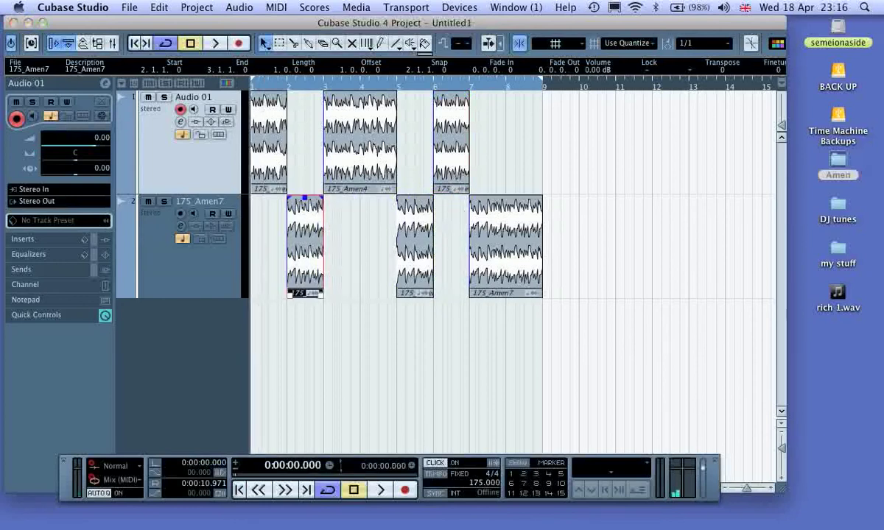
pyautogui.click(380, 490)
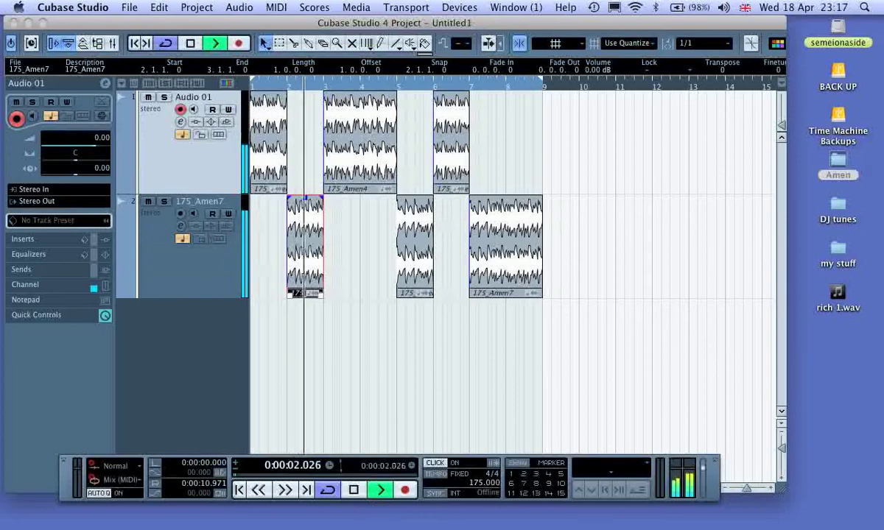
pyautogui.press('space')
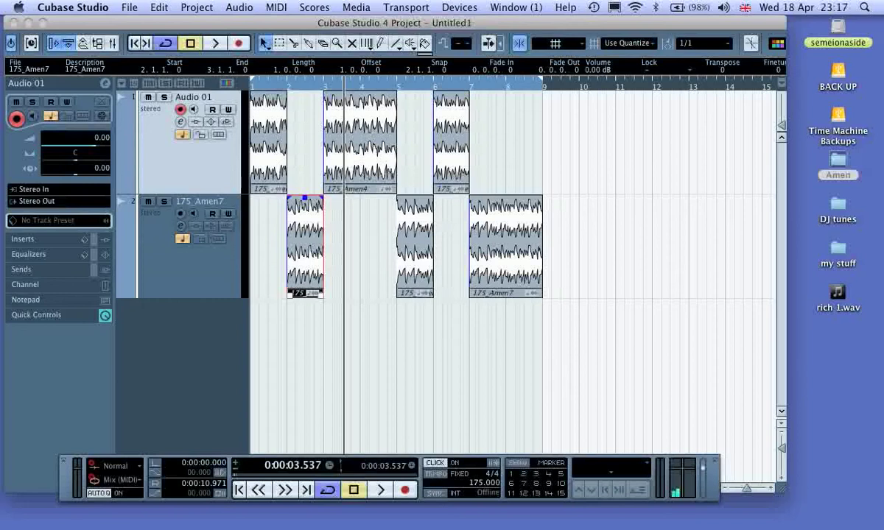
pyautogui.press('c')
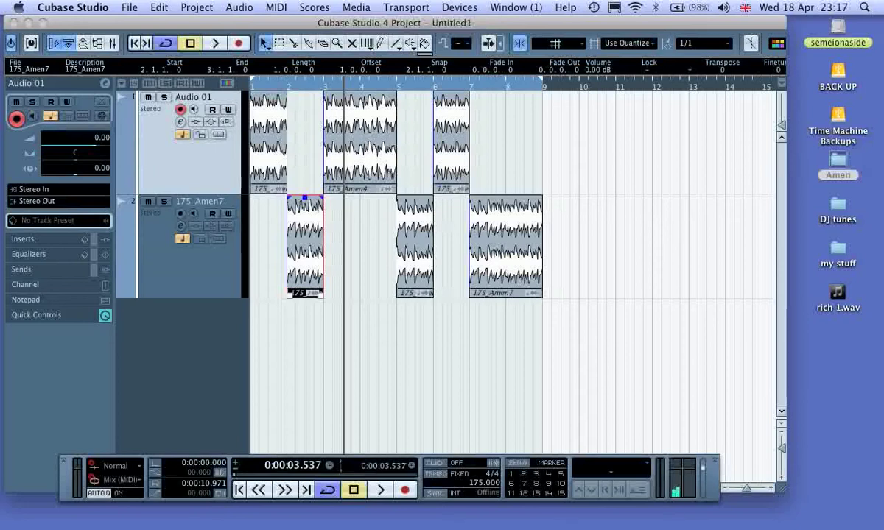
# Set the quantize grid to 1/4 and split the 175_Amen7 event at 8.3.1.0 and the 175_Amen4 event at 4.3.1.0.
pyautogui.click(294, 43)
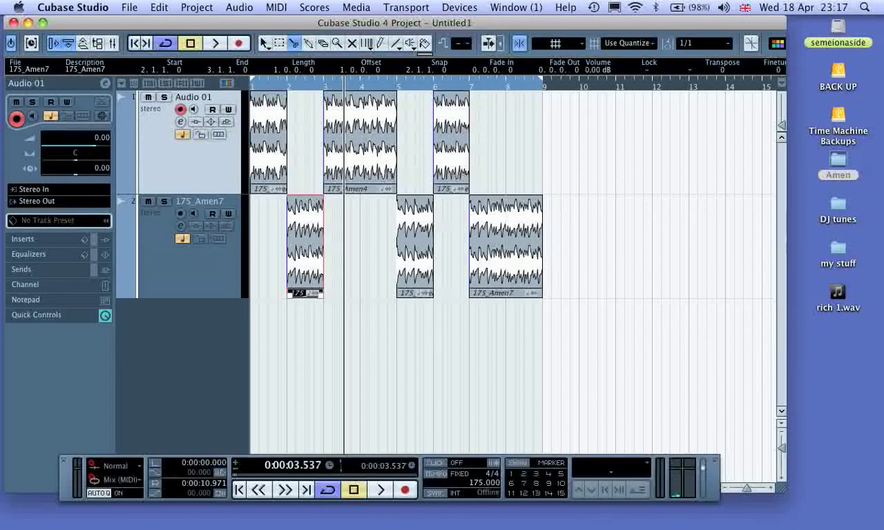
pyautogui.click(704, 42)
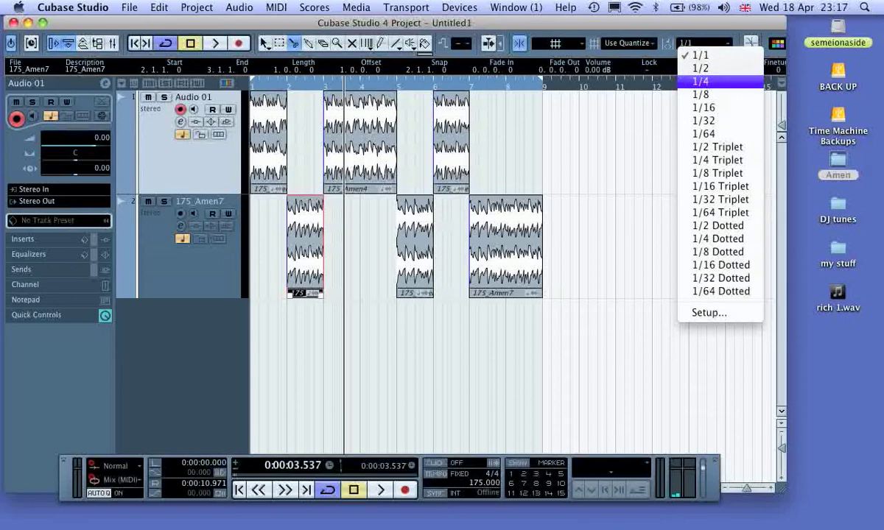
pyautogui.click(700, 81)
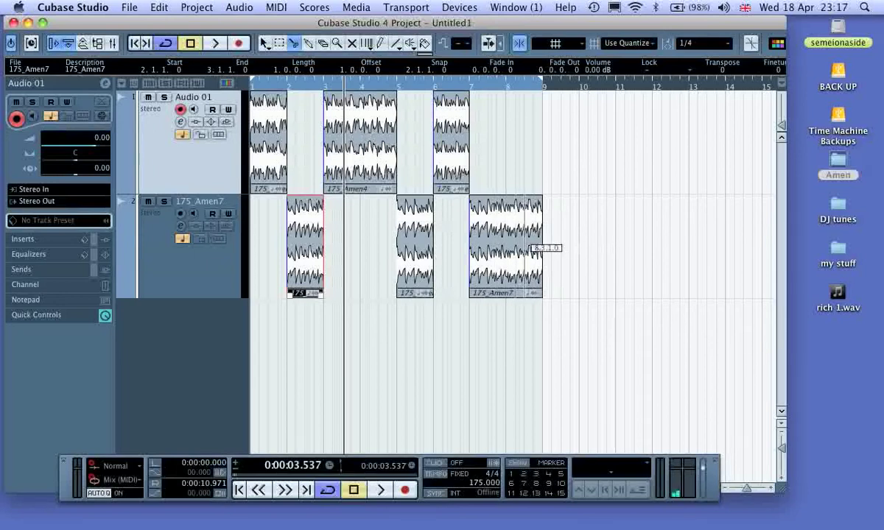
pyautogui.click(525, 247)
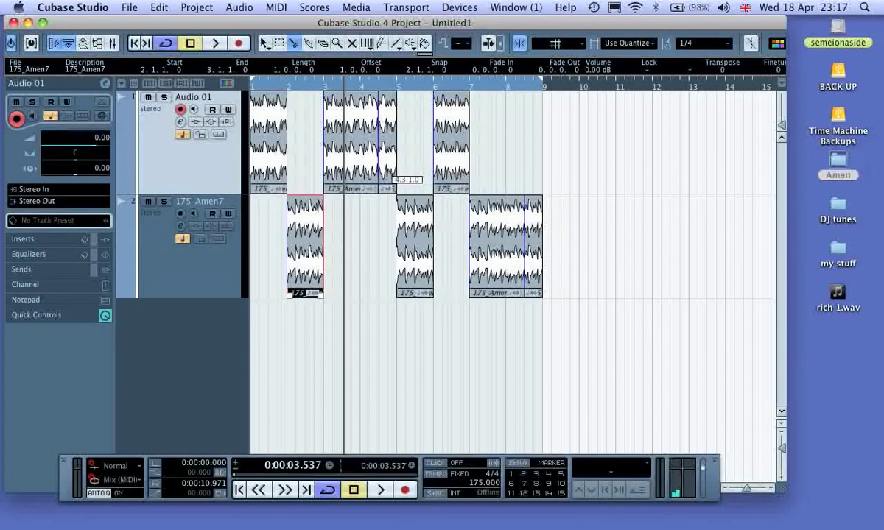
pyautogui.click(378, 171)
# Move the last 175_Amen4 slice to 8.3.1.0 and the last 175_Amen7 slice to 4.3.1.0, and play from the project start.
pyautogui.press('1')
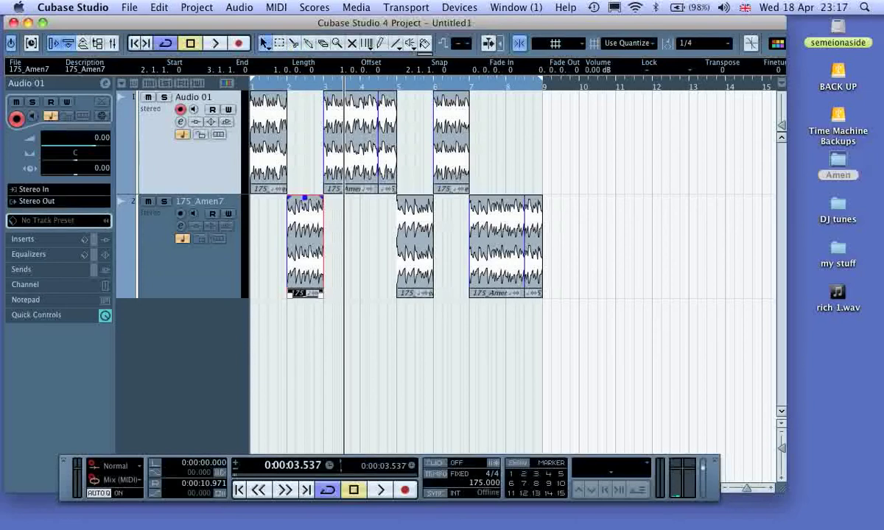
pyautogui.moveTo(387, 137); pyautogui.dragTo(534, 136)
pyautogui.moveTo(534, 236); pyautogui.dragTo(388, 232)
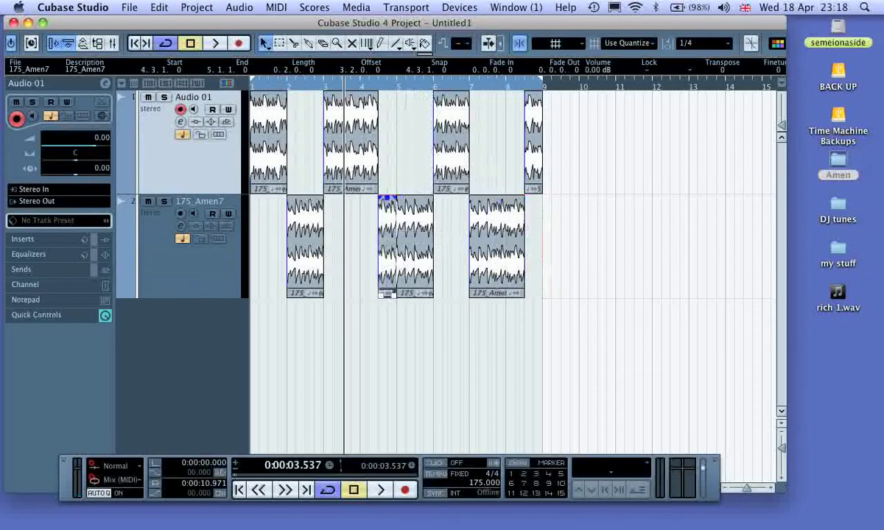
pyautogui.click(240, 490)
pyautogui.click(380, 490)
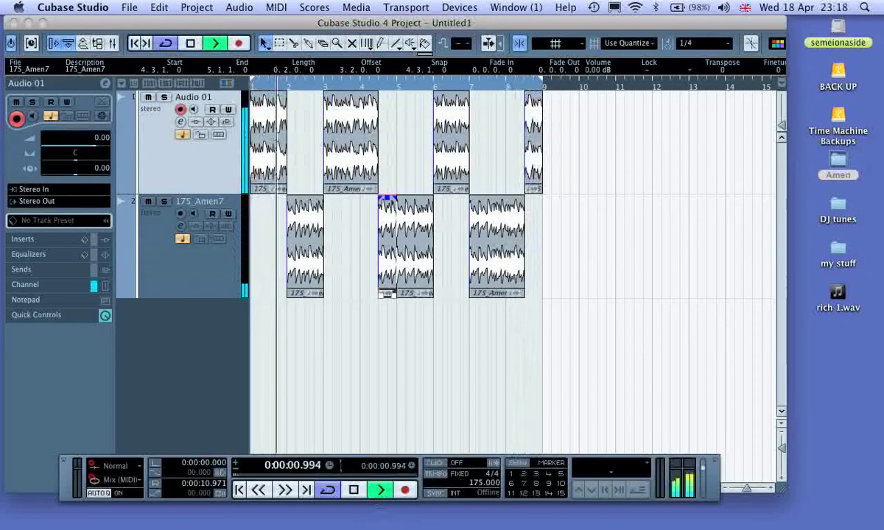
# Stop playback and shorten the 175_Amen7 slice at 4.3.1.0 and the 175_Amen4 slice at 8.3.1.0 to one beat each.
pyautogui.press('space')
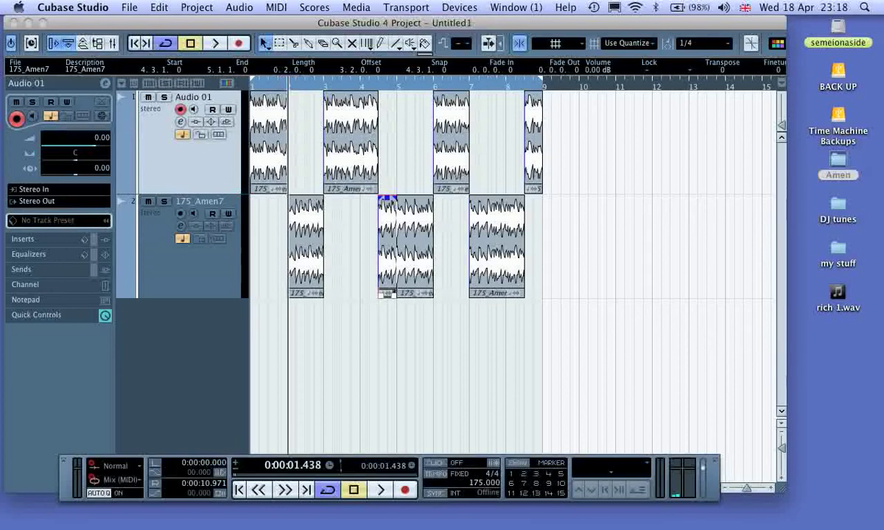
pyautogui.moveTo(386, 293); pyautogui.dragTo(382, 293)
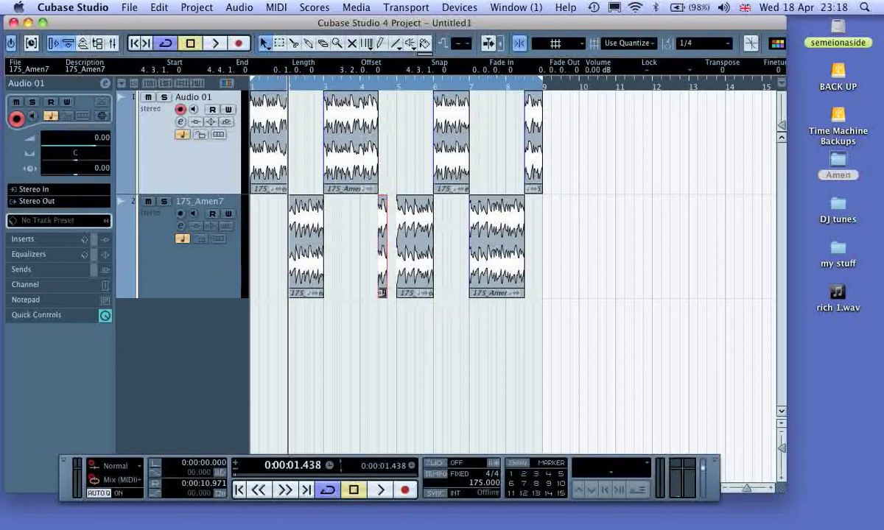
pyautogui.click(533, 184)
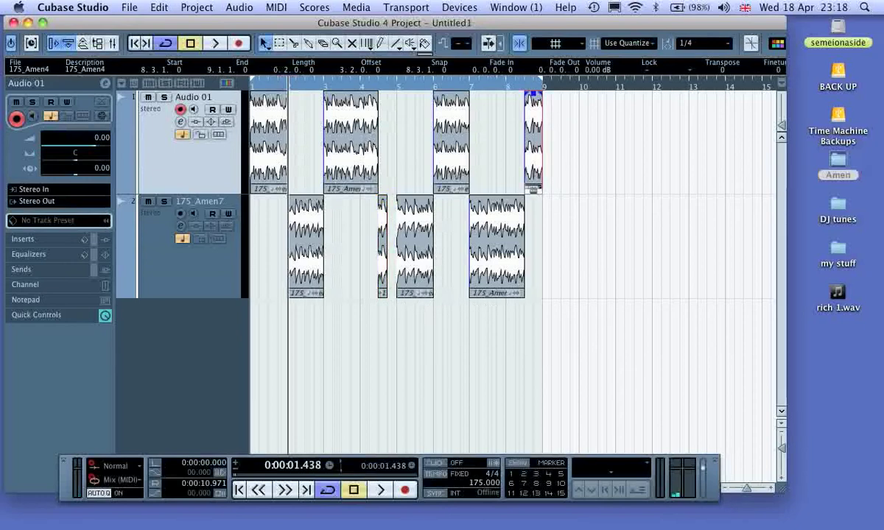
pyautogui.moveTo(534, 189); pyautogui.dragTo(528, 188)
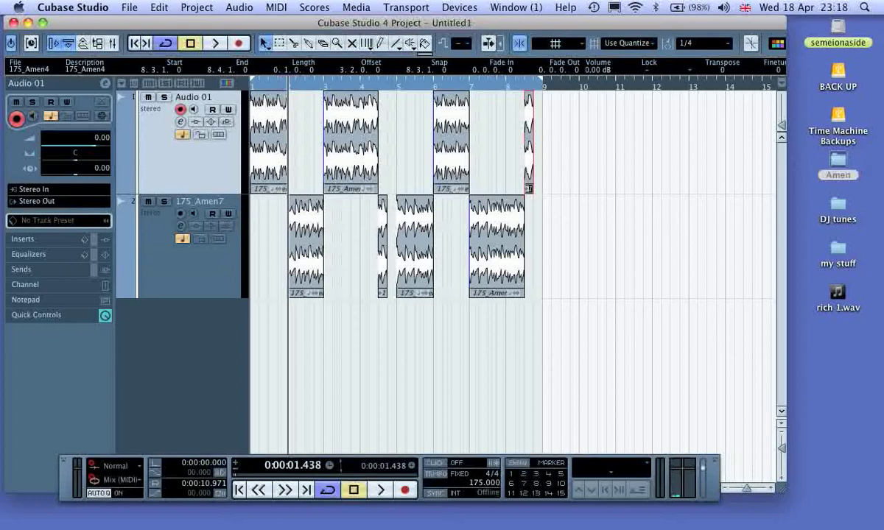
# Copy the one-beat 175_Amen4 slice to 8.4.1.0 and the one-beat 175_Amen7 slice to 4.4.1.0.
pyautogui.moveTo(528, 189); pyautogui.dragTo(537, 188)
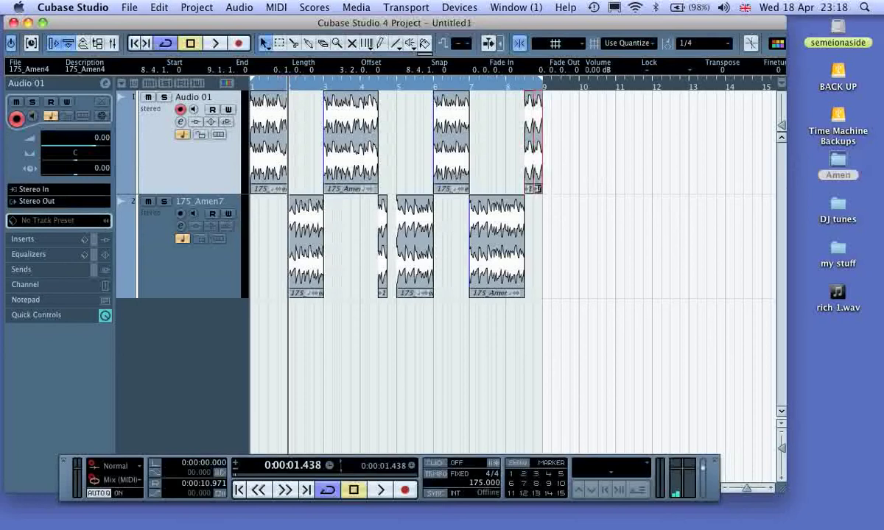
pyautogui.click(383, 292)
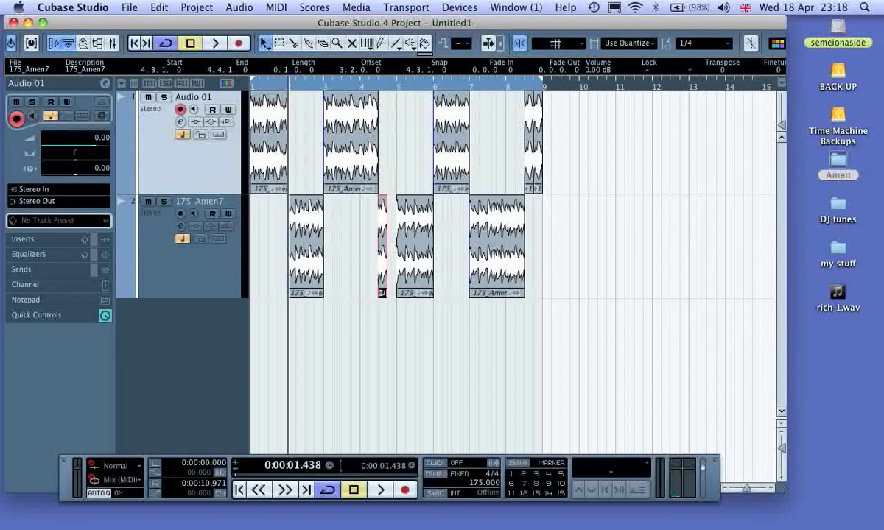
pyautogui.moveTo(381, 247); pyautogui.dragTo(391, 248)
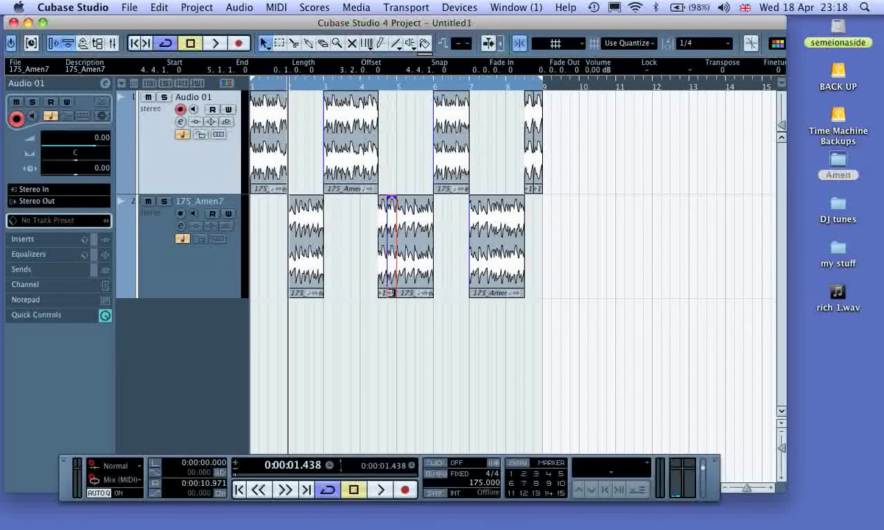
# Swap the copied one-beat slices, with 175_Amen7 at 8.4.1.0 and 175_Amen4 at 4.4.1.0, and audition the pattern.
pyautogui.moveTo(391, 248); pyautogui.dragTo(538, 246)
pyautogui.moveTo(538, 165); pyautogui.dragTo(392, 165)
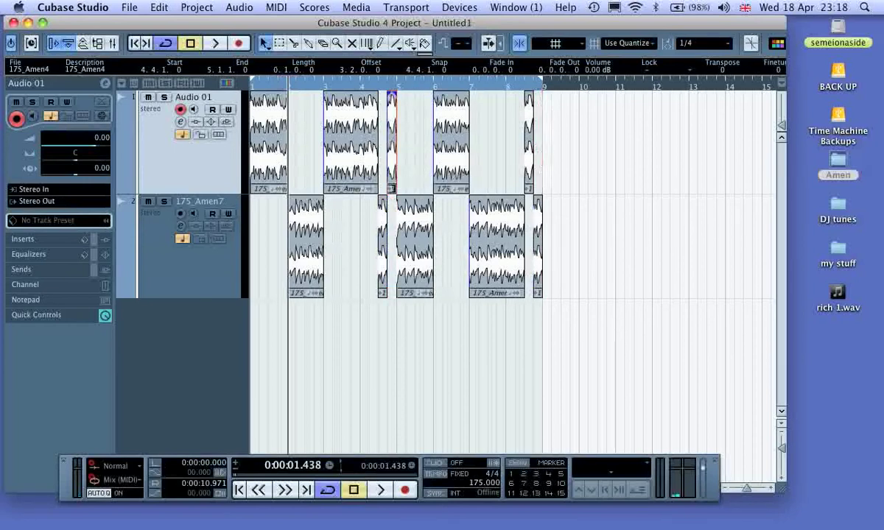
pyautogui.press('space')
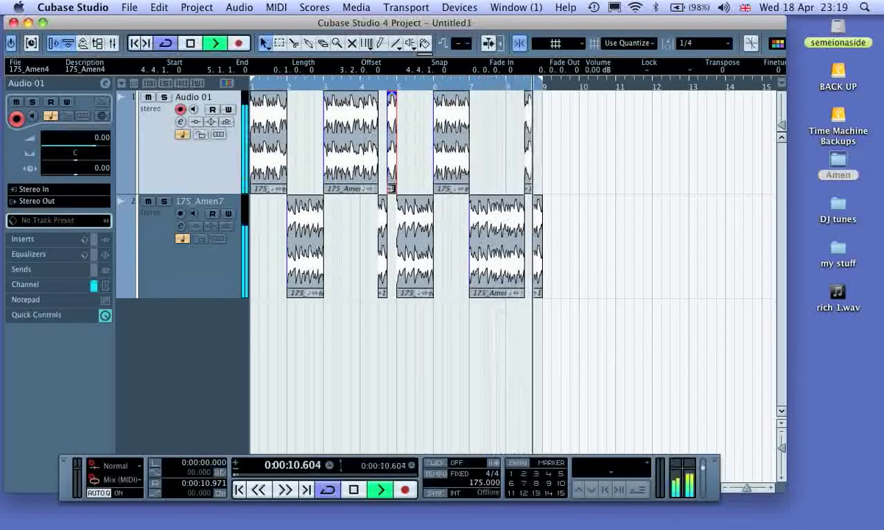
pyautogui.press('space')
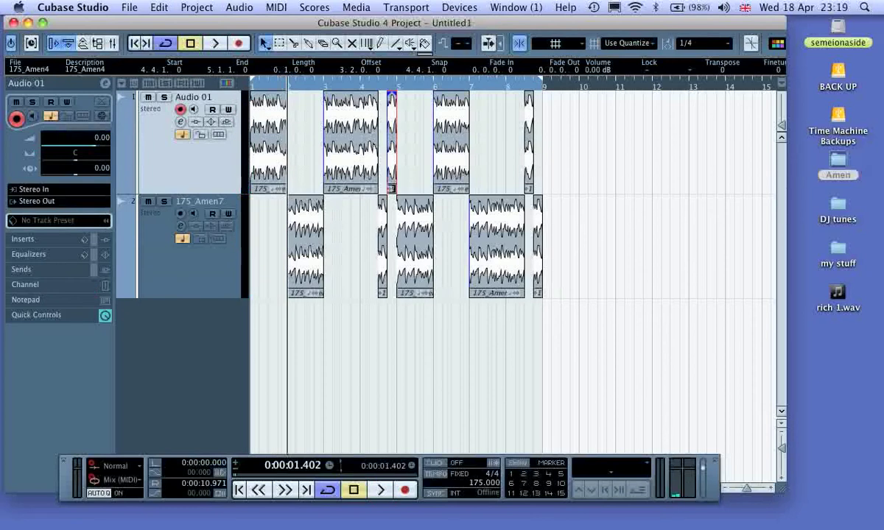
# Set the quantize grid to 1/16, shorten the 175_Amen7 slice at 8.4.1.0 to a sixteenth, and repeat it to fill the beat.
pyautogui.click(716, 43)
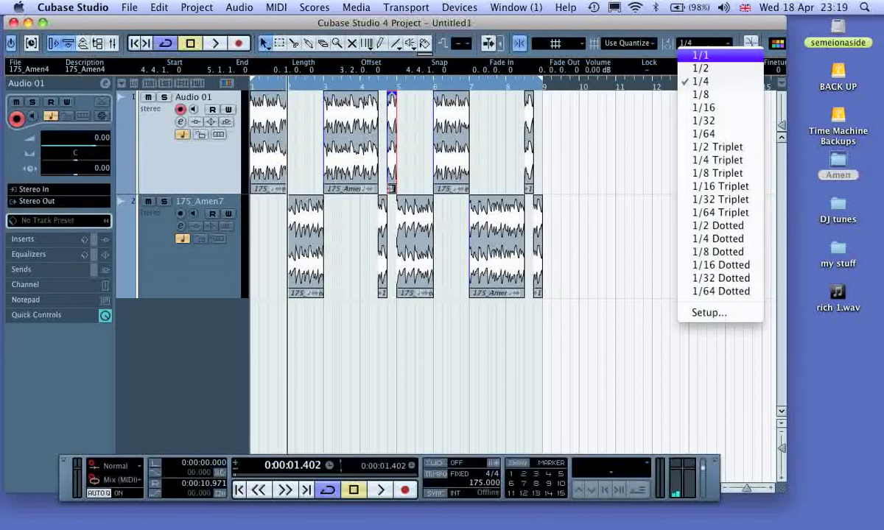
pyautogui.click(704, 108)
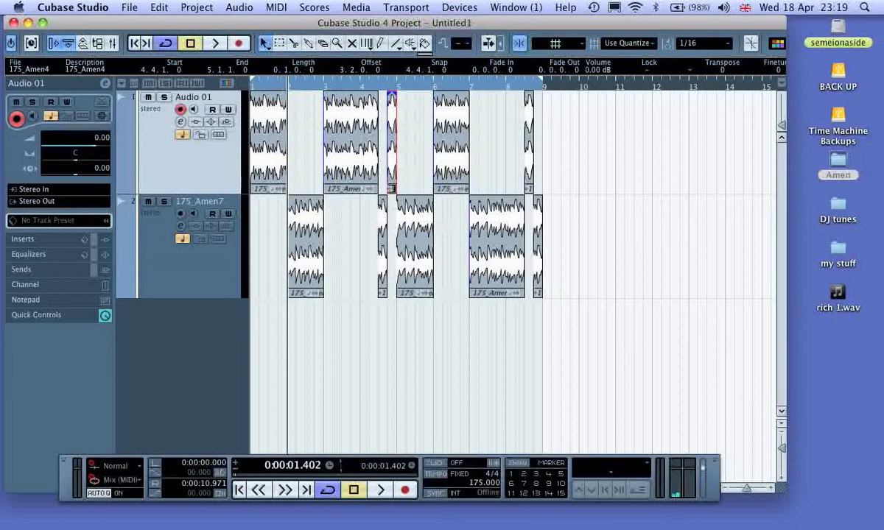
pyautogui.press('h')
pyautogui.press('h')
pyautogui.press('h')
pyautogui.press('h')
pyautogui.press('g')
pyautogui.moveTo(66, 483); pyautogui.dragTo(73, 523)
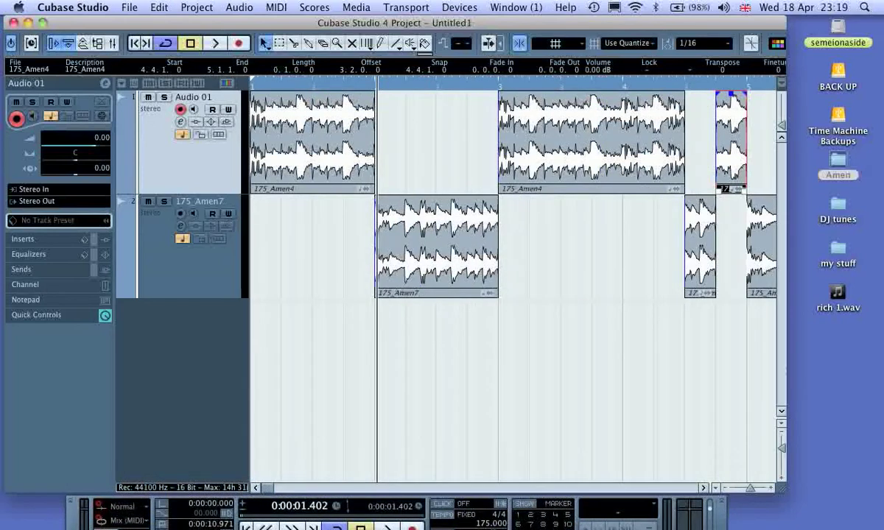
pyautogui.hscroll(10, 516, 280)
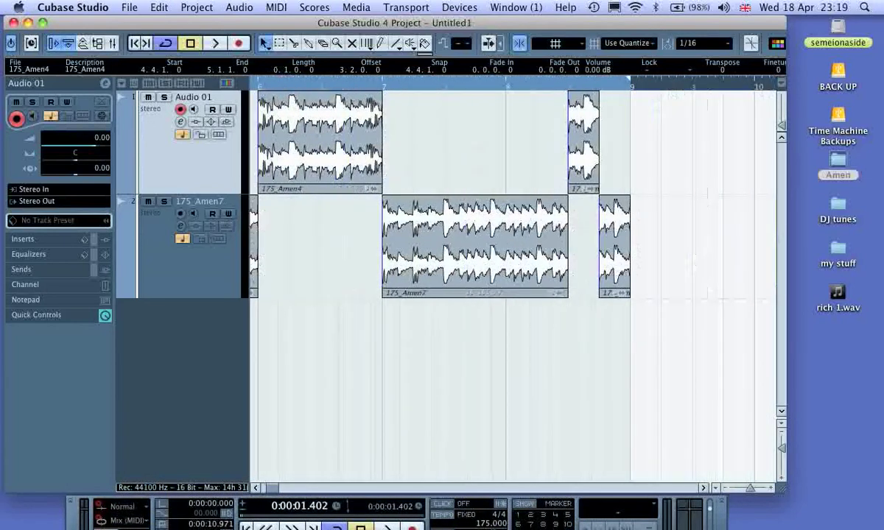
pyautogui.hscroll(5, 516, 280)
pyautogui.click(439, 247)
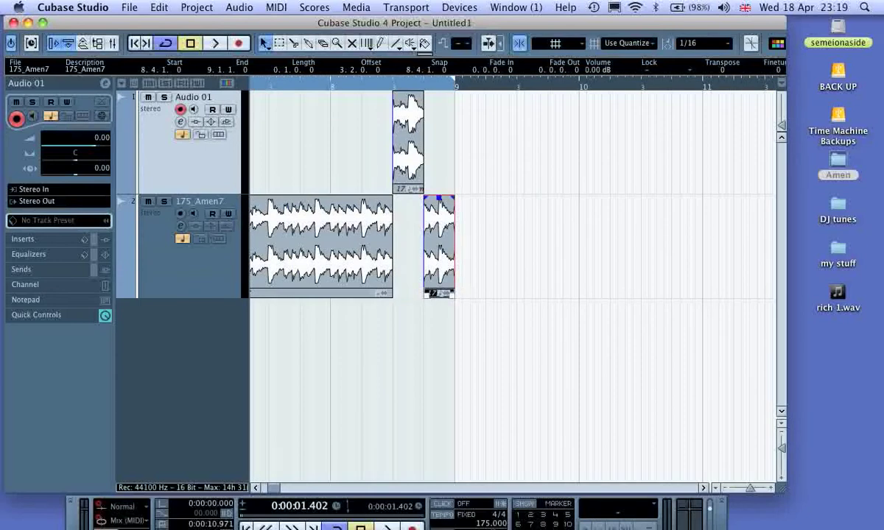
pyautogui.moveTo(425, 293); pyautogui.dragTo(443, 293)
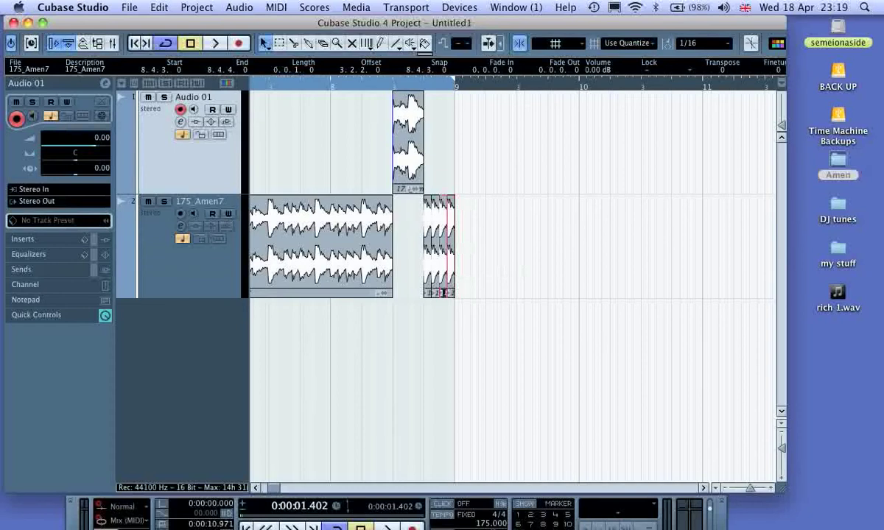
# Audition the pattern from the project start, stop playback, and deselect all events.
pyautogui.moveTo(71, 514); pyautogui.dragTo(72, 491)
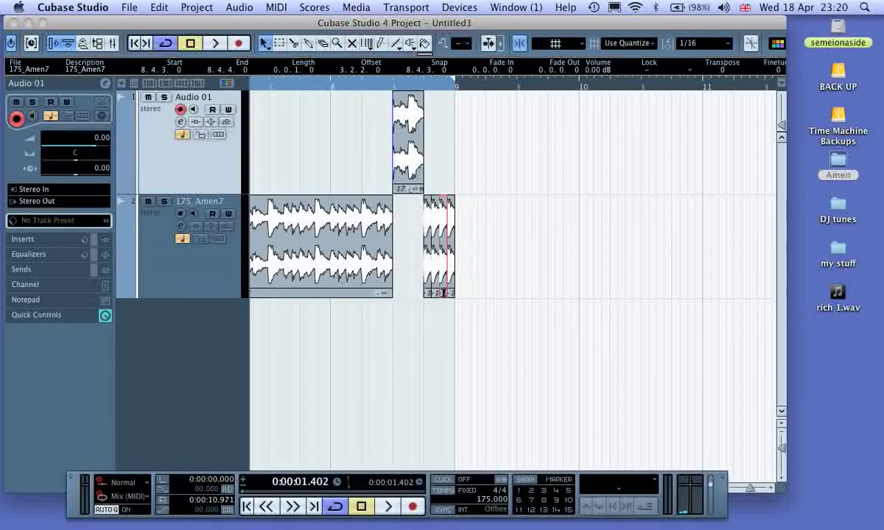
pyautogui.press('Home')
pyautogui.press('space')
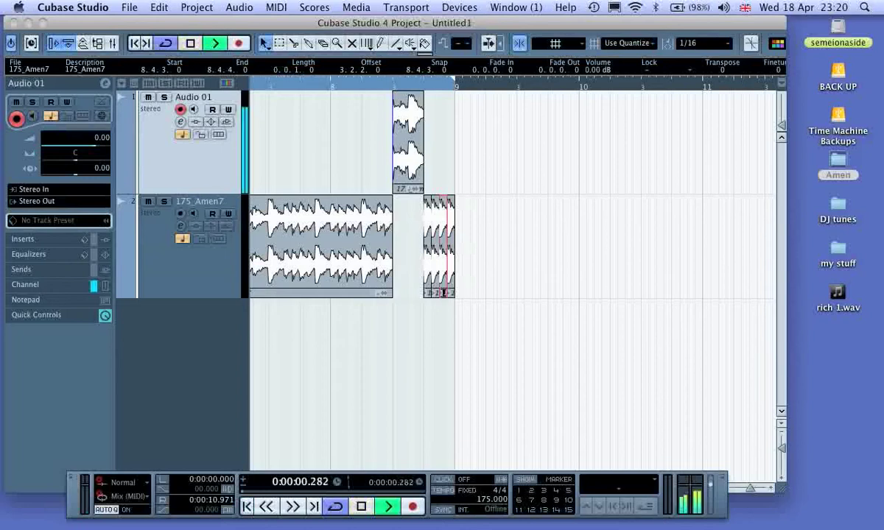
pyautogui.press('g')
pyautogui.press('g')
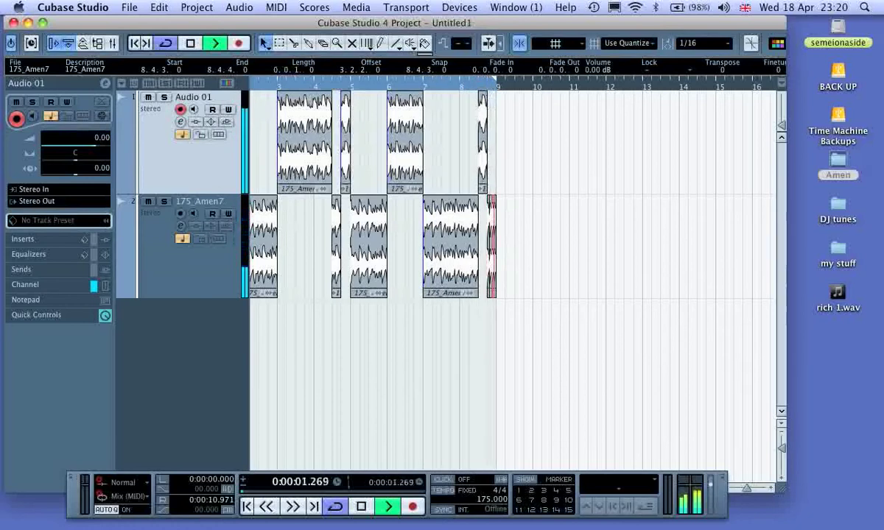
pyautogui.press('space')
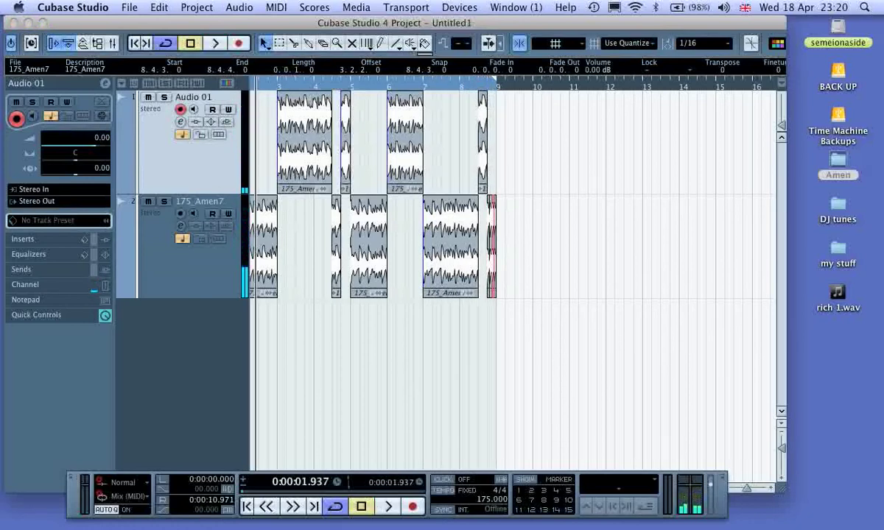
pyautogui.click(442, 361)
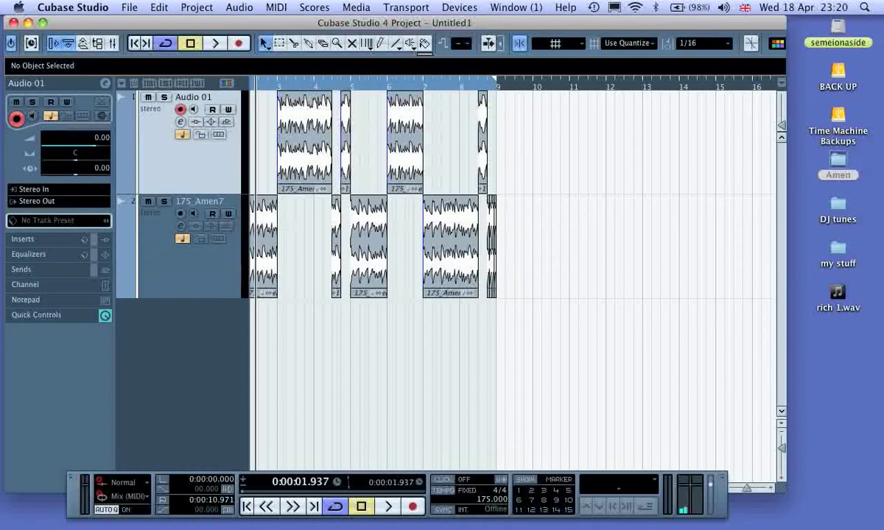
# Add one instrument track using Reaktor5 and place it below the 175_Amen7 track.
pyautogui.rightClick(174, 297)
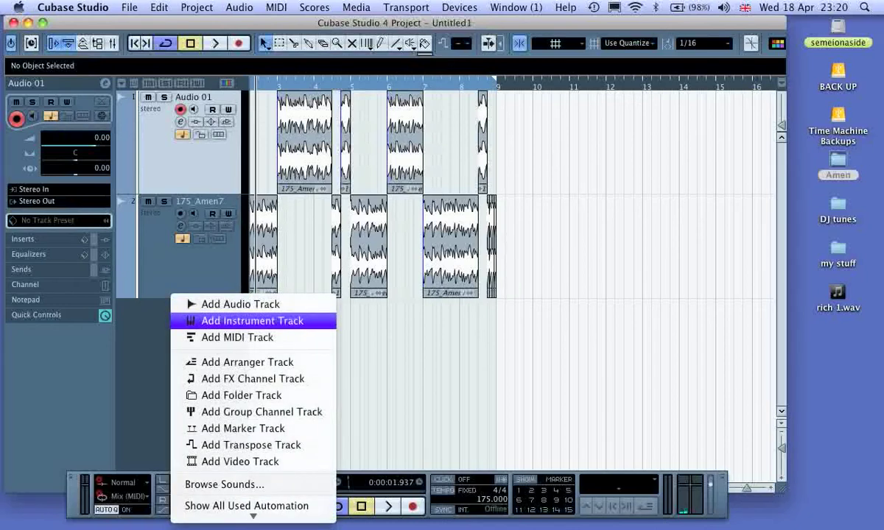
pyautogui.click(253, 320)
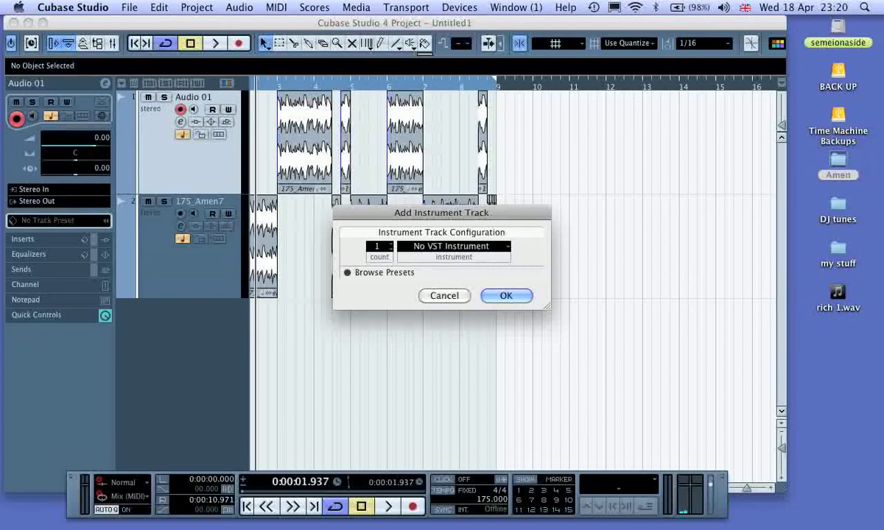
pyautogui.click(454, 246)
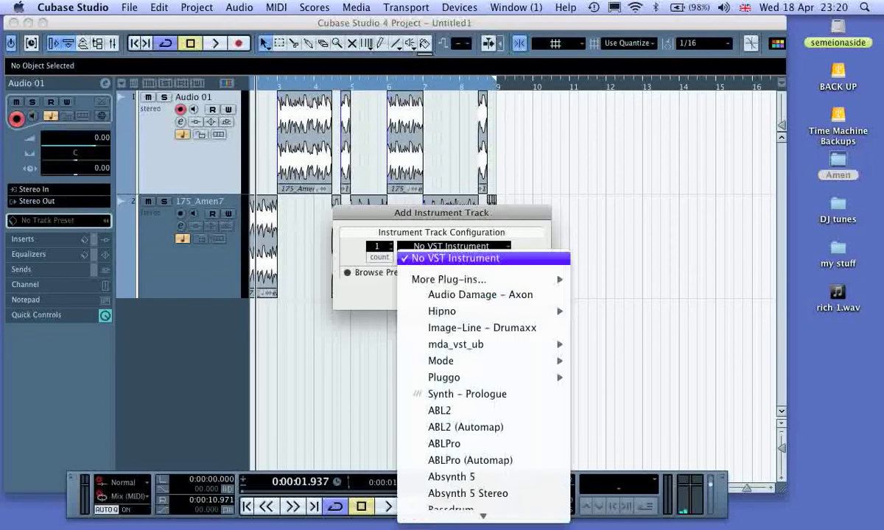
pyautogui.moveTo(483, 516)
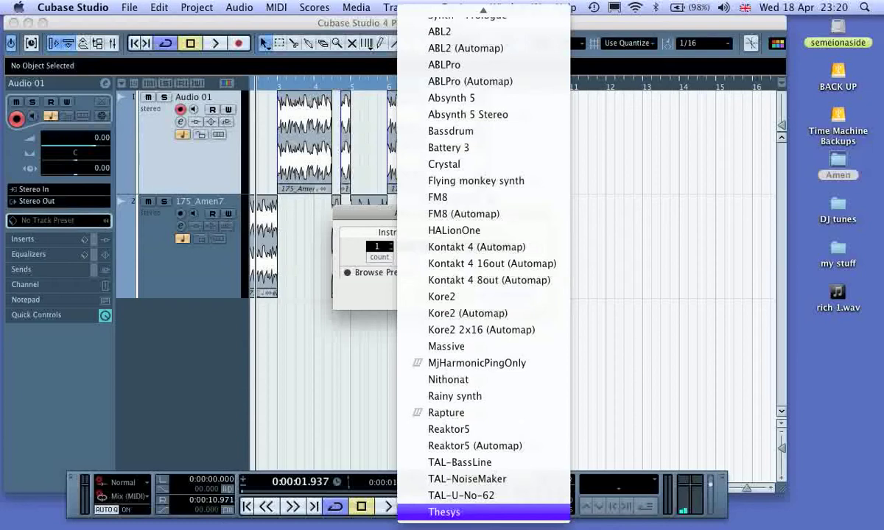
pyautogui.moveTo(483, 9)
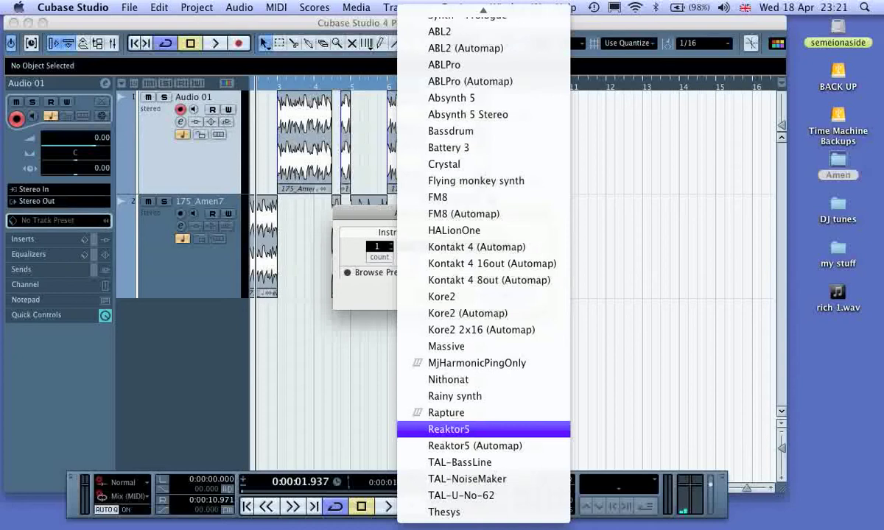
pyautogui.click(449, 430)
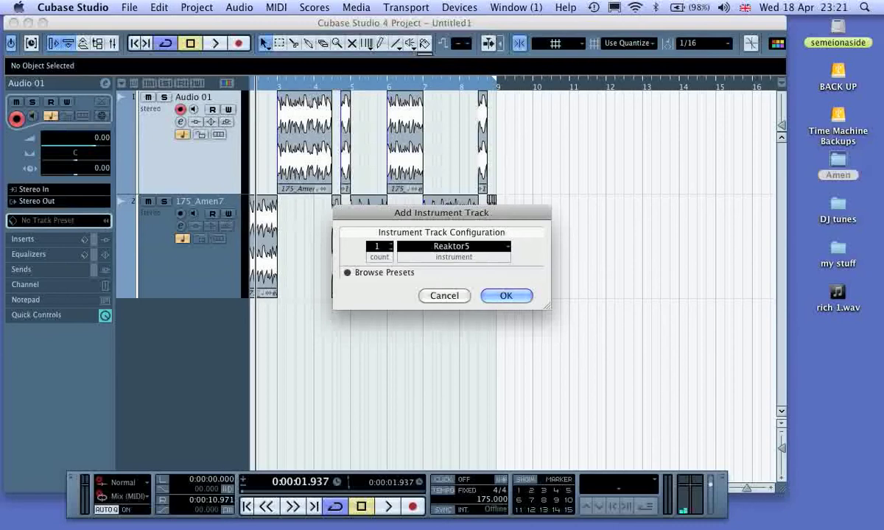
pyautogui.press('Return')
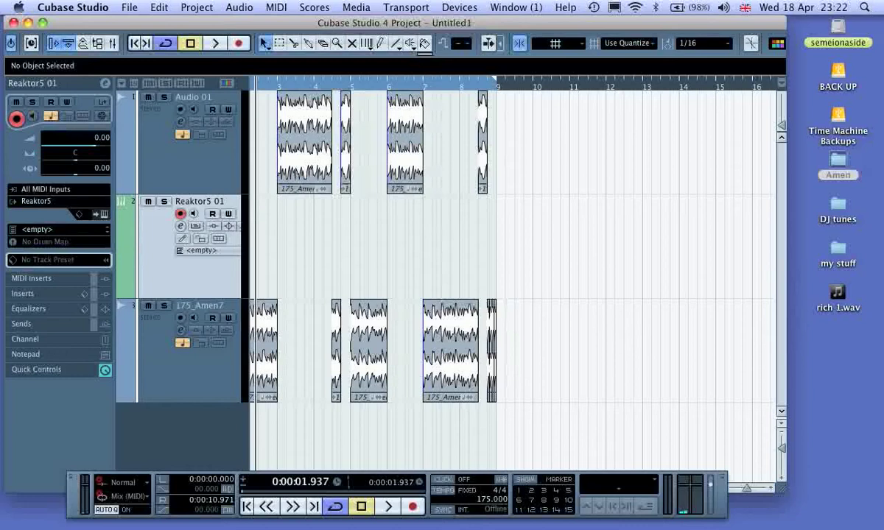
pyautogui.moveTo(157, 249); pyautogui.dragTo(157, 403)
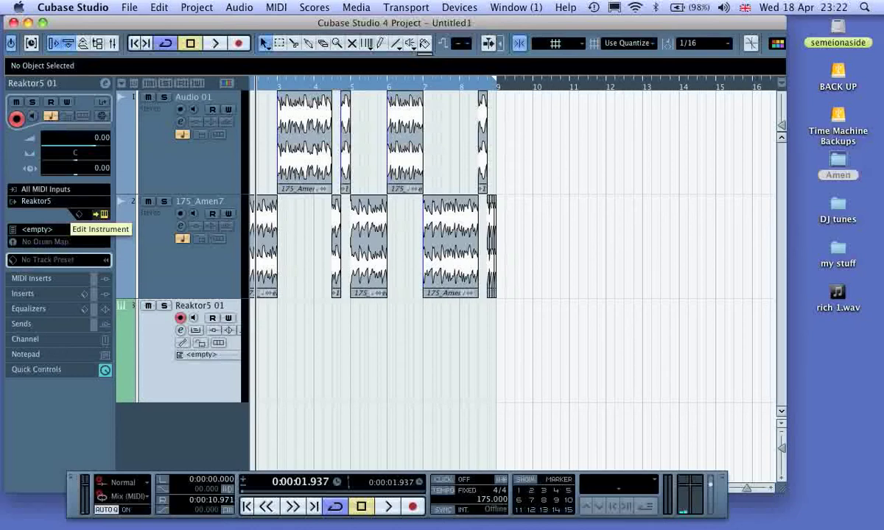
# Open the Reaktor5 instrument editor, load Lazerbass.ens from the factory Synthesizer folder, and close the editor.
pyautogui.click(101, 214)
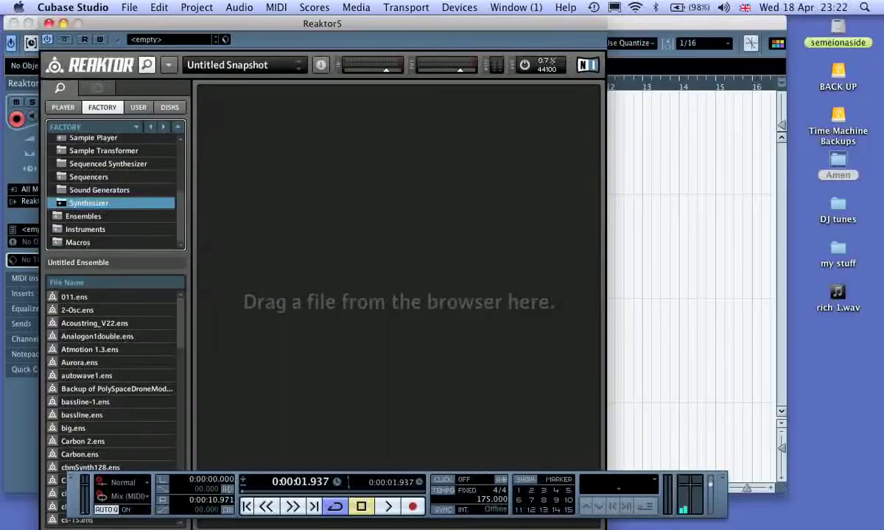
pyautogui.moveTo(323, 24); pyautogui.dragTo(432, 23)
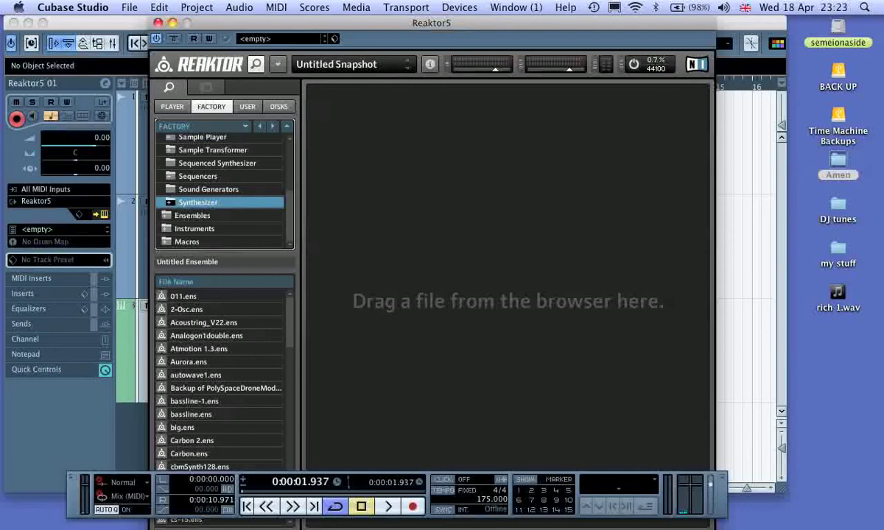
pyautogui.scroll(-5, 222, 379)
pyautogui.scroll(-7, 221, 379)
pyautogui.scroll(-6, 221, 380)
pyautogui.scroll(-2, 221, 379)
pyautogui.scroll(-10, 221, 380)
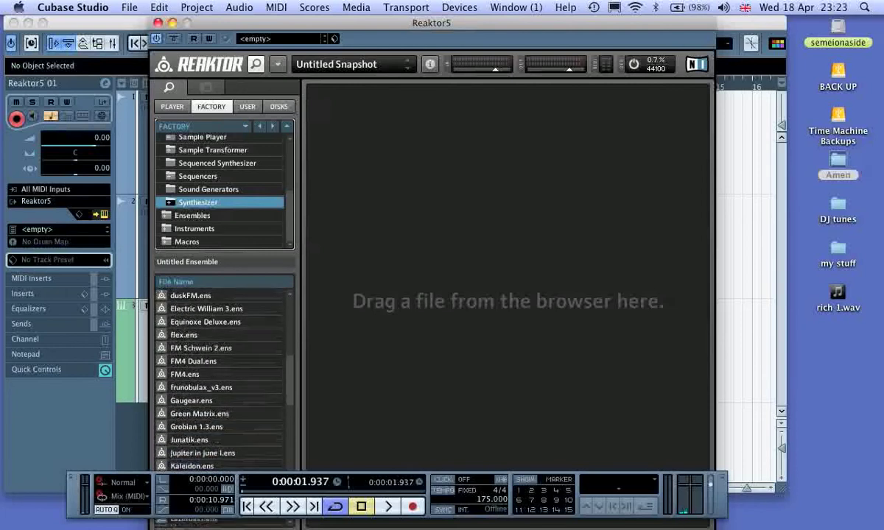
pyautogui.scroll(-1, 221, 379)
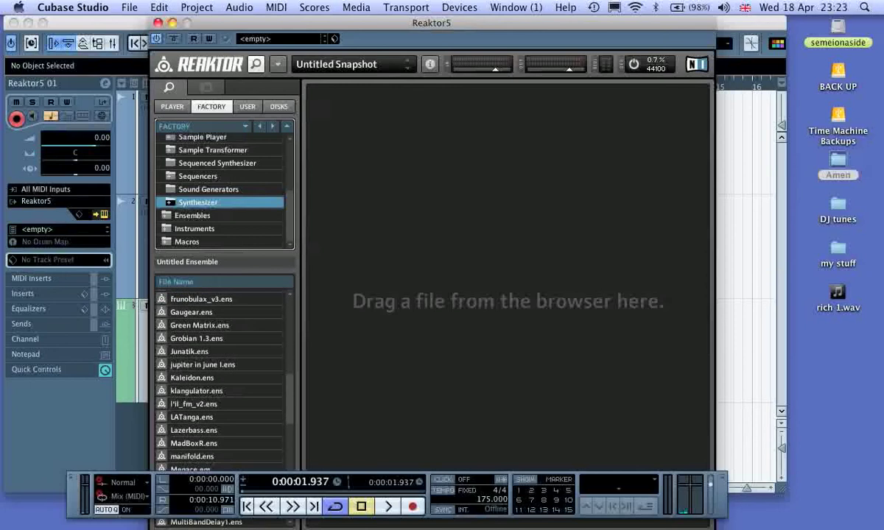
pyautogui.click(194, 430)
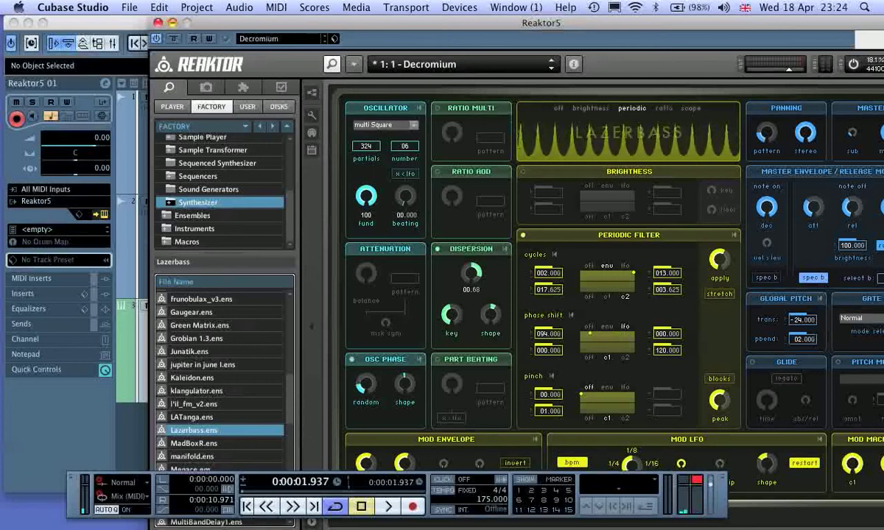
pyautogui.click(158, 23)
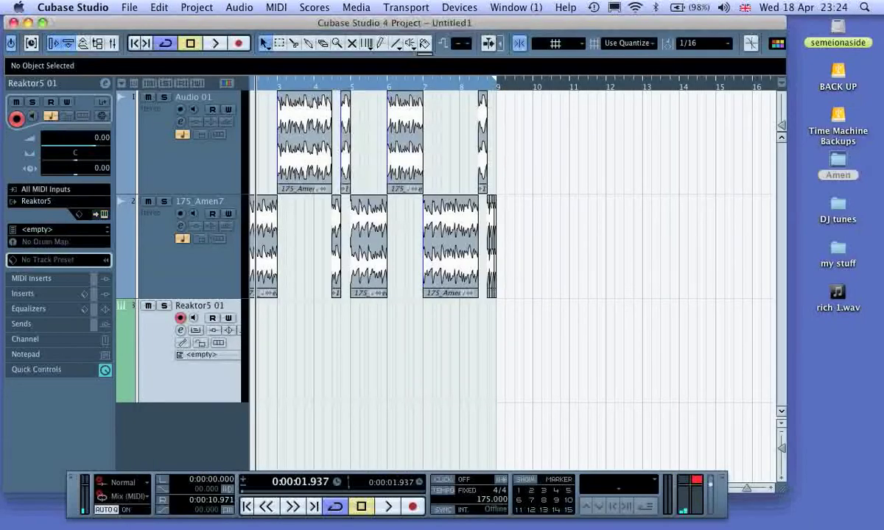
# Play the drum loop from the project start with bar 1 in view, reposition the transport panel, and stop playback.
pyautogui.click(248, 507)
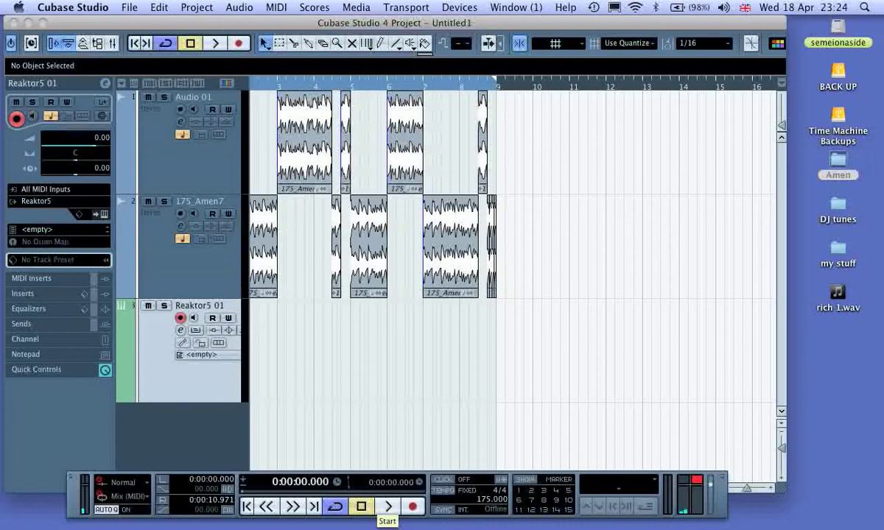
pyautogui.press('space')
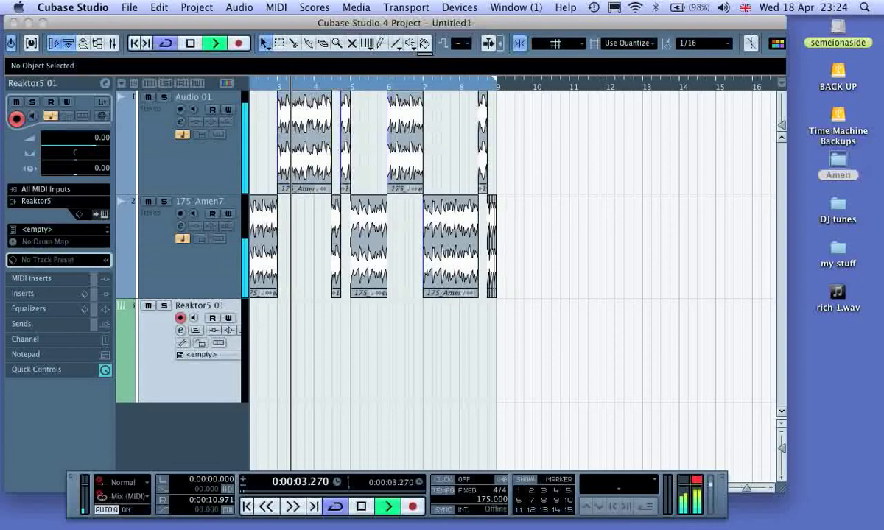
pyautogui.moveTo(74, 490); pyautogui.dragTo(76, 527)
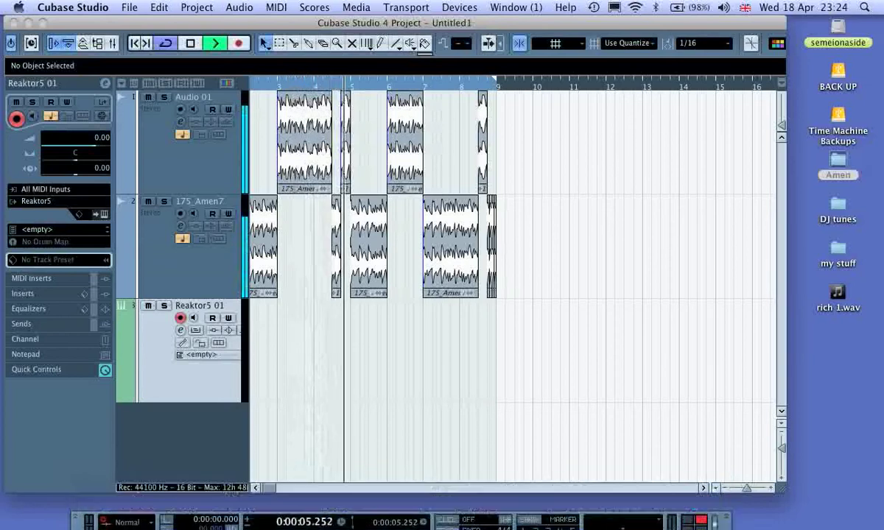
pyautogui.moveTo(269, 488); pyautogui.dragTo(259, 488)
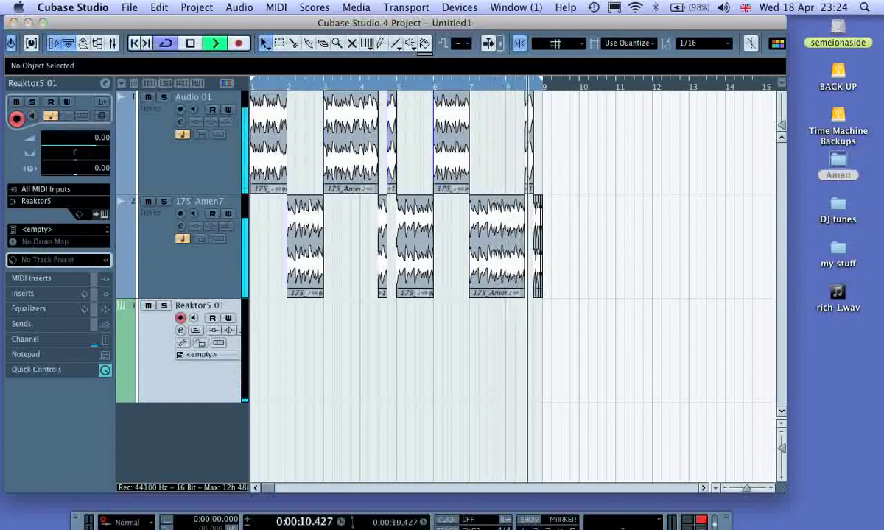
pyautogui.moveTo(75, 526); pyautogui.dragTo(67, 470)
pyautogui.press('space')
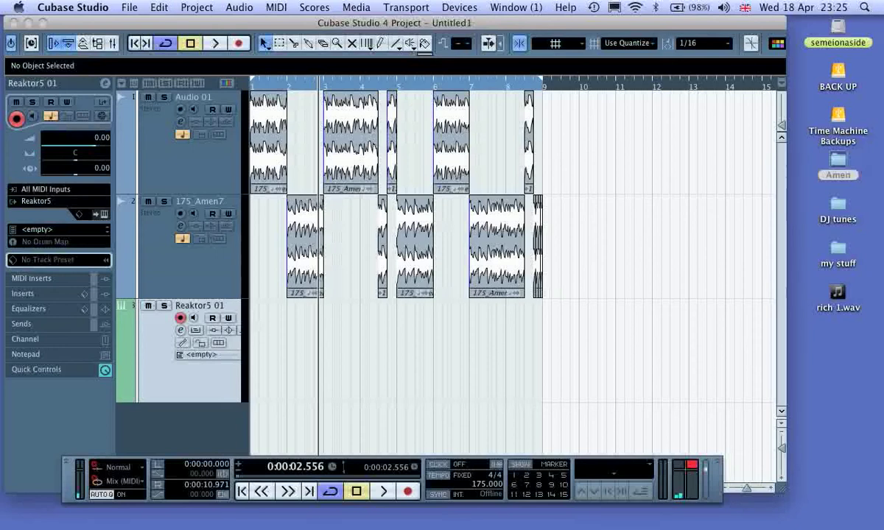
# Record an eight-bar MIDI bassline on the Reaktor5 01 track over the looping drums, end the recording, and stop playback after listening back.
pyautogui.press('space')
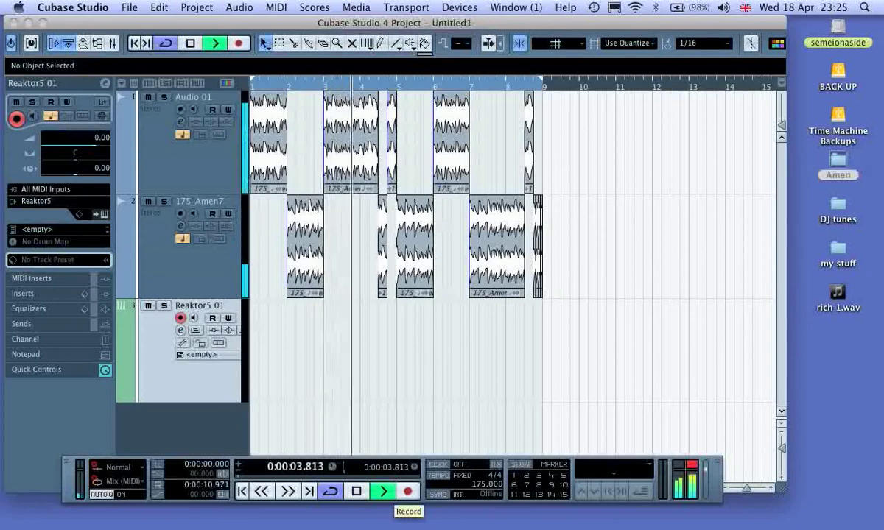
pyautogui.click(408, 492)
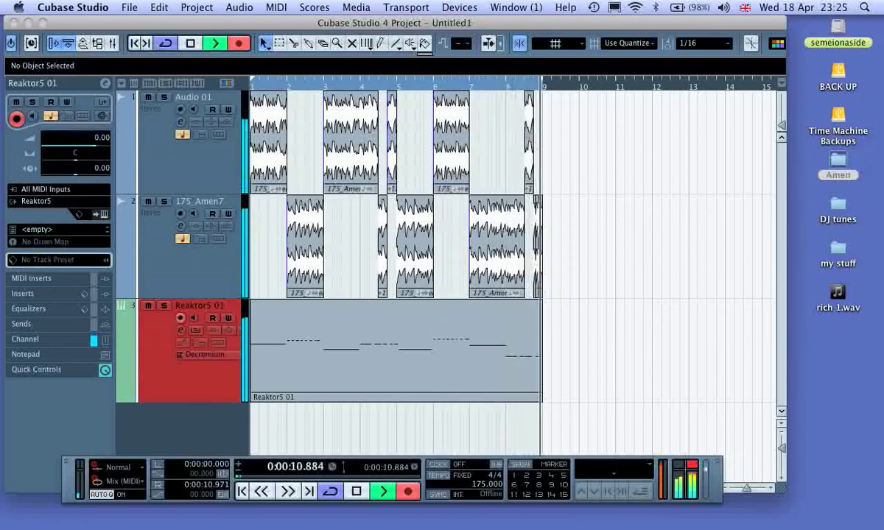
pyautogui.press('KP_Multiply')
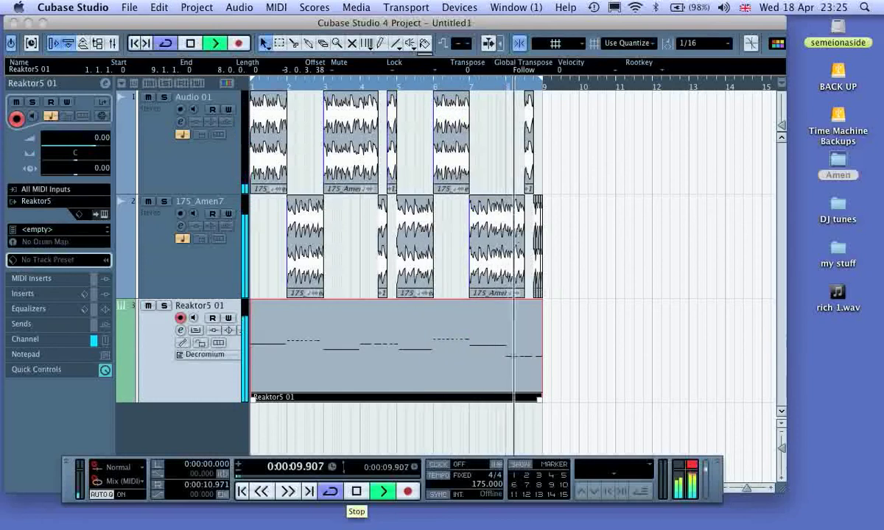
pyautogui.click(356, 491)
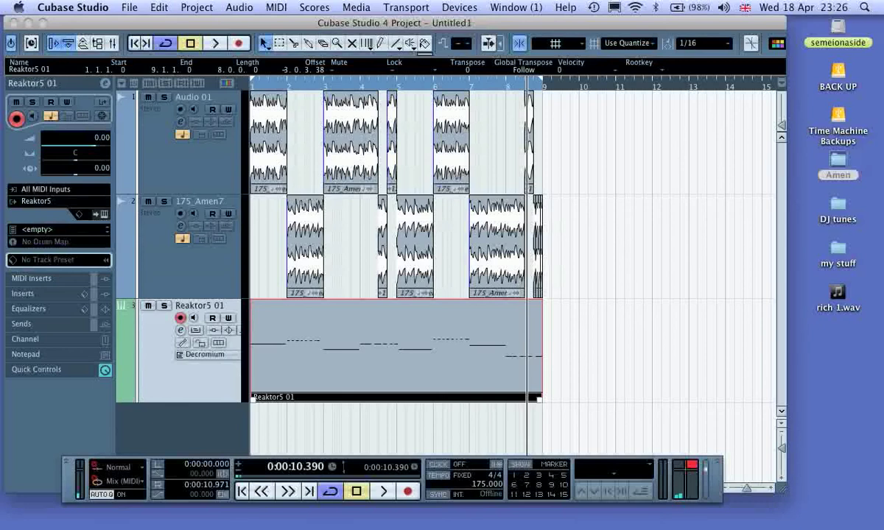
# Keep the quantize value at 1/16 and apply Over Quantize to the recorded Reaktor5 01 part.
pyautogui.click(705, 44)
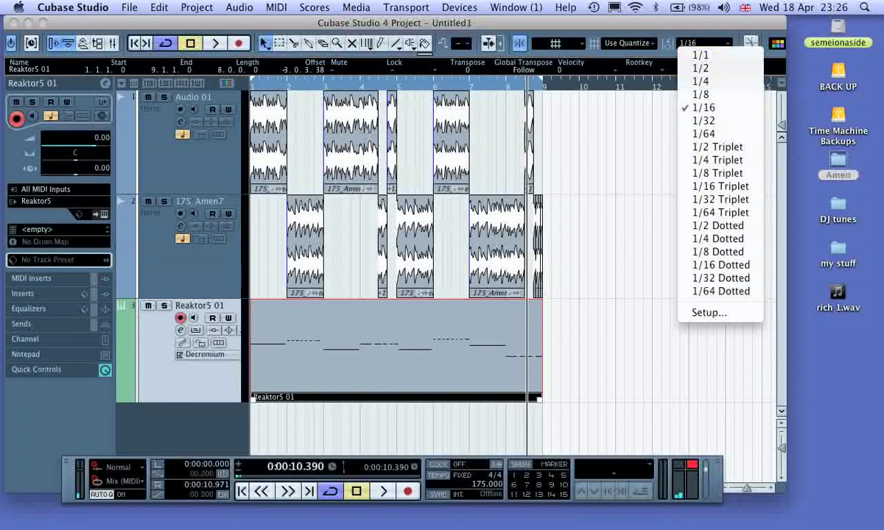
pyautogui.click(705, 107)
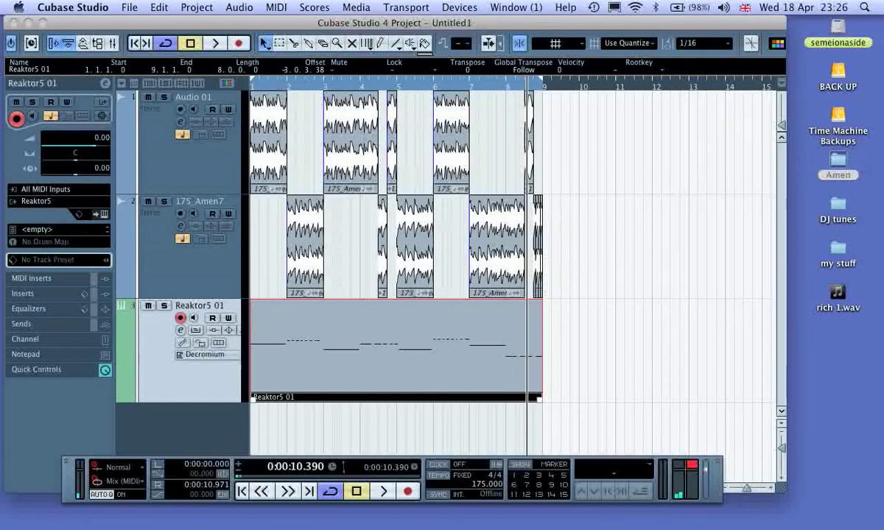
pyautogui.click(277, 7)
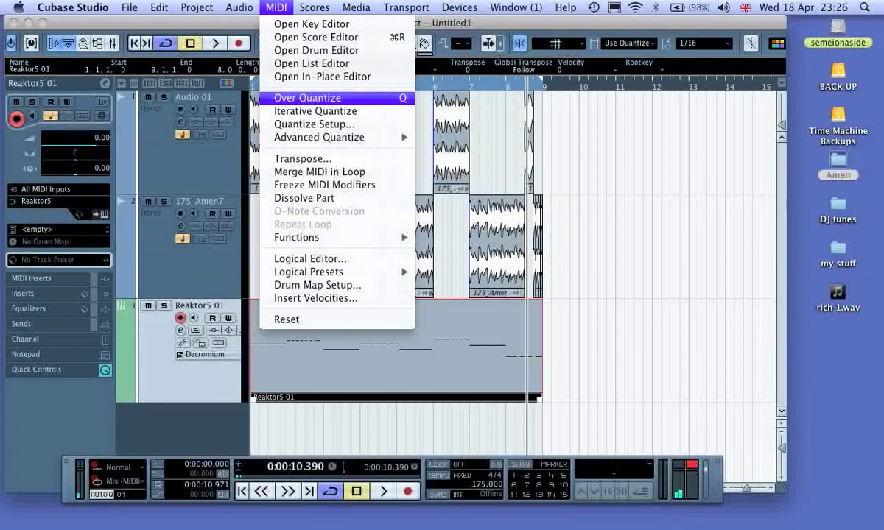
pyautogui.click(308, 98)
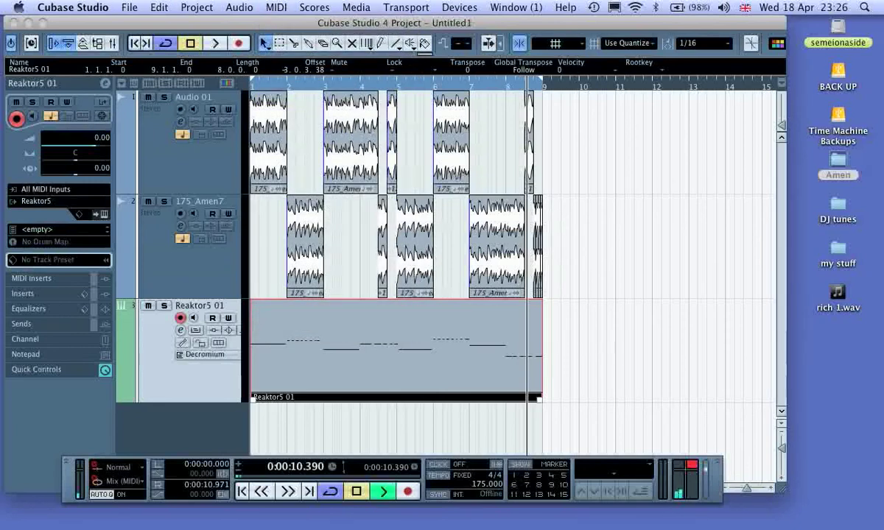
# Audition the quantized bassline with the drum loop, stop playback, and switch to Finder.
pyautogui.click(383, 491)
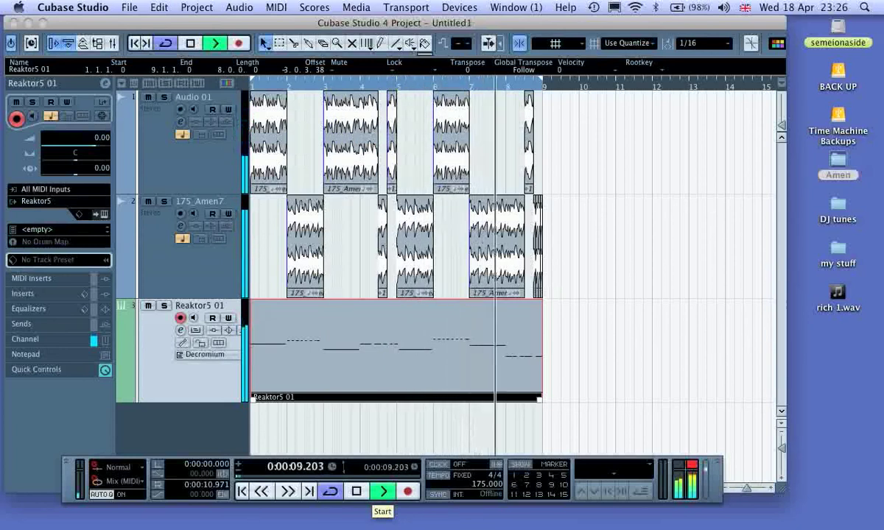
pyautogui.press('space')
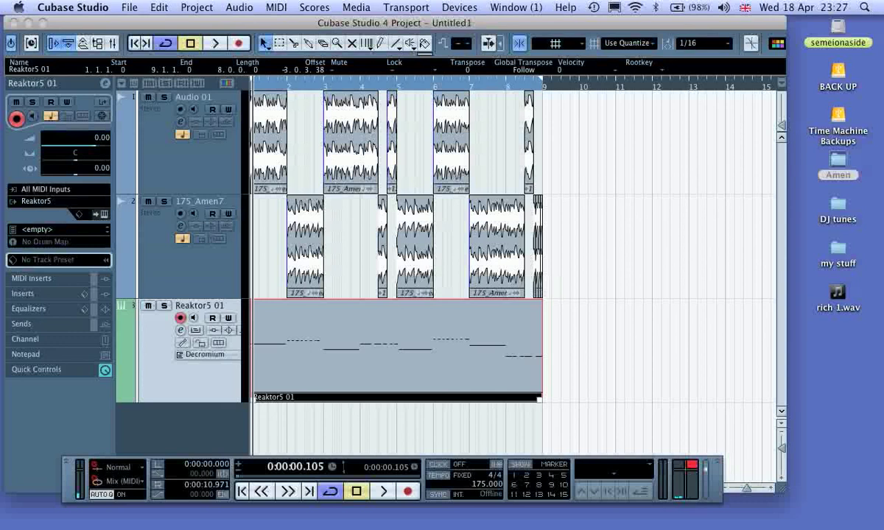
pyautogui.press('super+Tab')
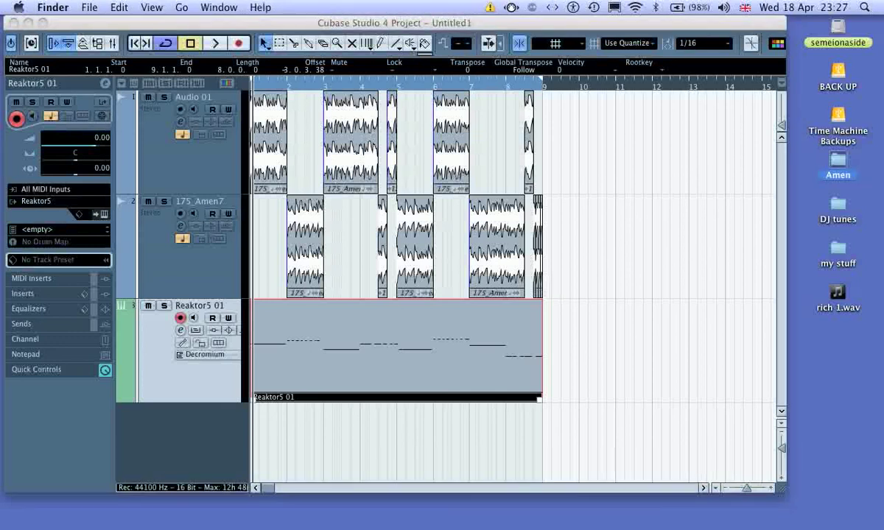